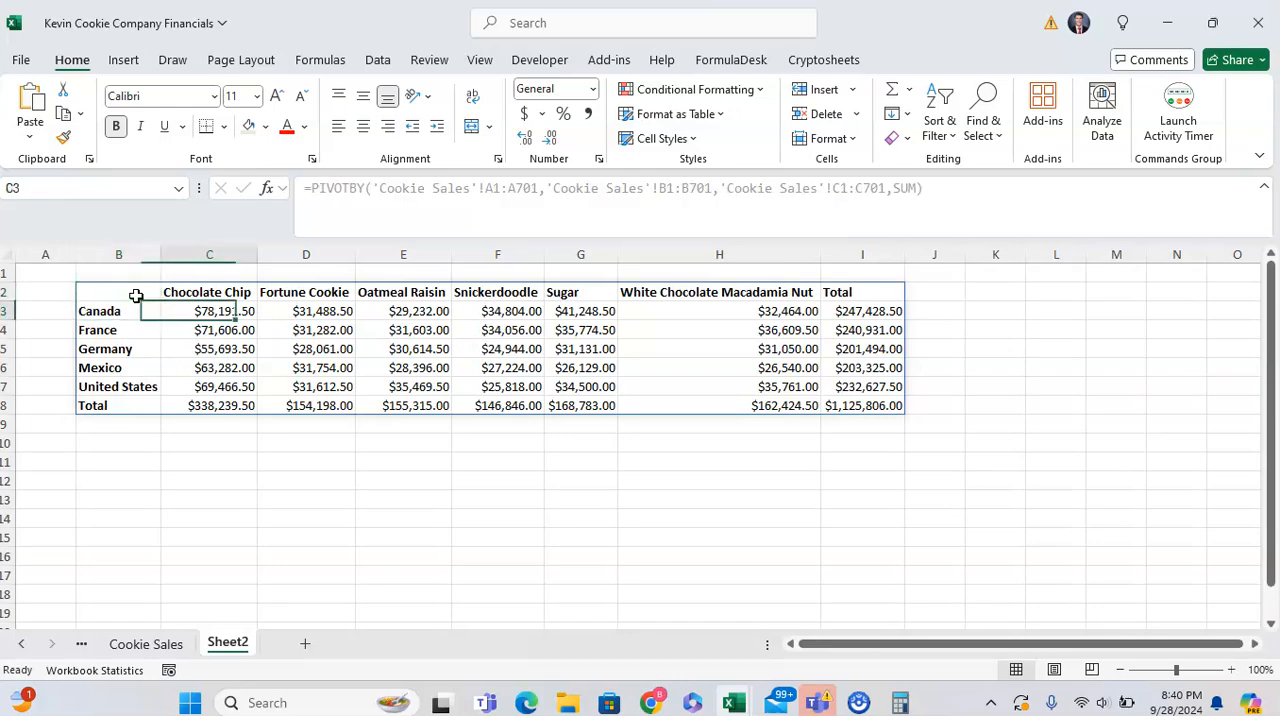
- Examine the Cookie Sales source data and the existing country-by-product pivot on Sheet2
left_click(158, 641)
scroll(300, 394, "down", 8)
scroll(240, 600, "up", 1)
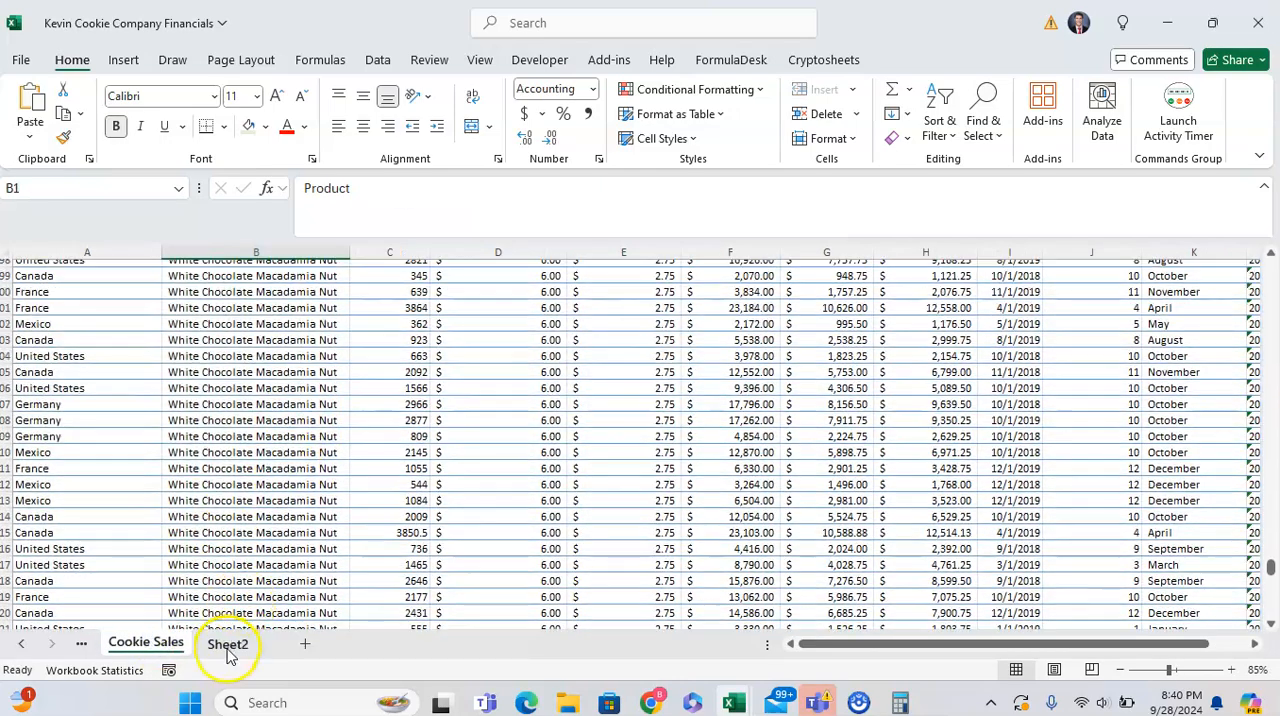
left_click(227, 645)
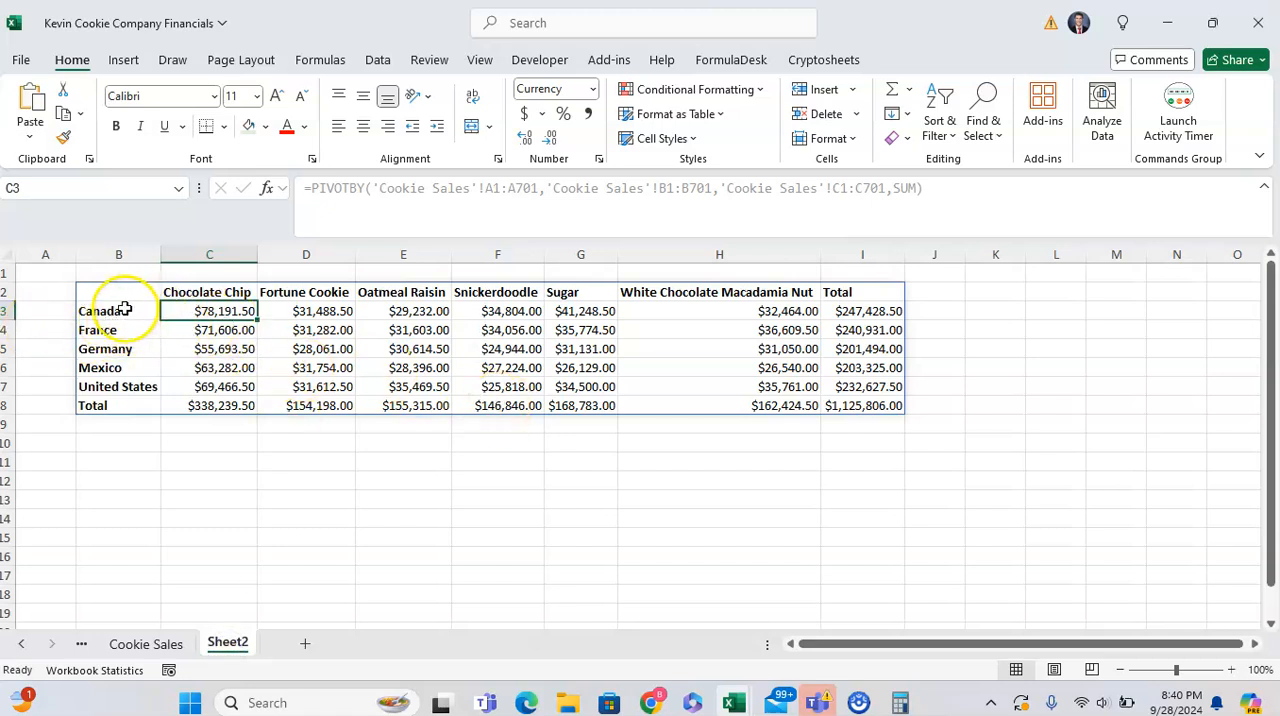
left_click_drag(203, 292, 385, 292)
left_click_drag(120, 309, 110, 387)
- Start a PIVOTBY formula in cell B10 of Sheet2 with the Country data 'Cookie Sales'!A2:A701 as row fields
left_click(118, 450)
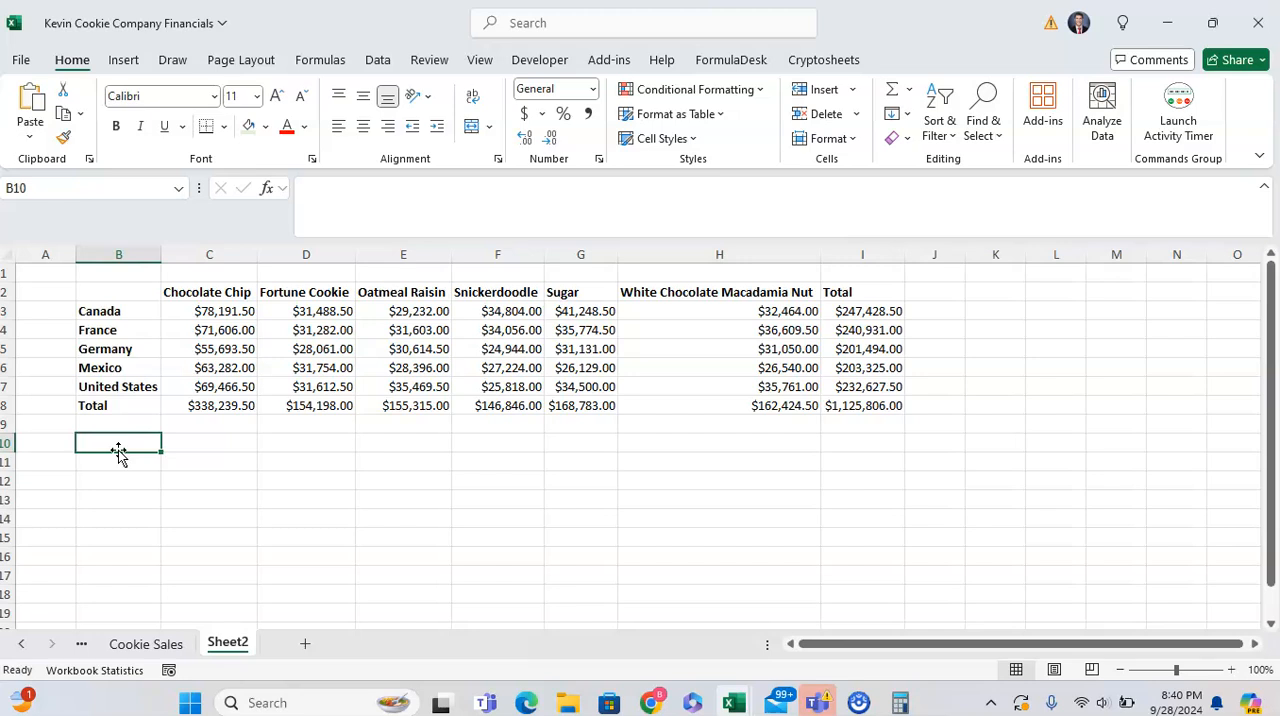
type("=pivotby")
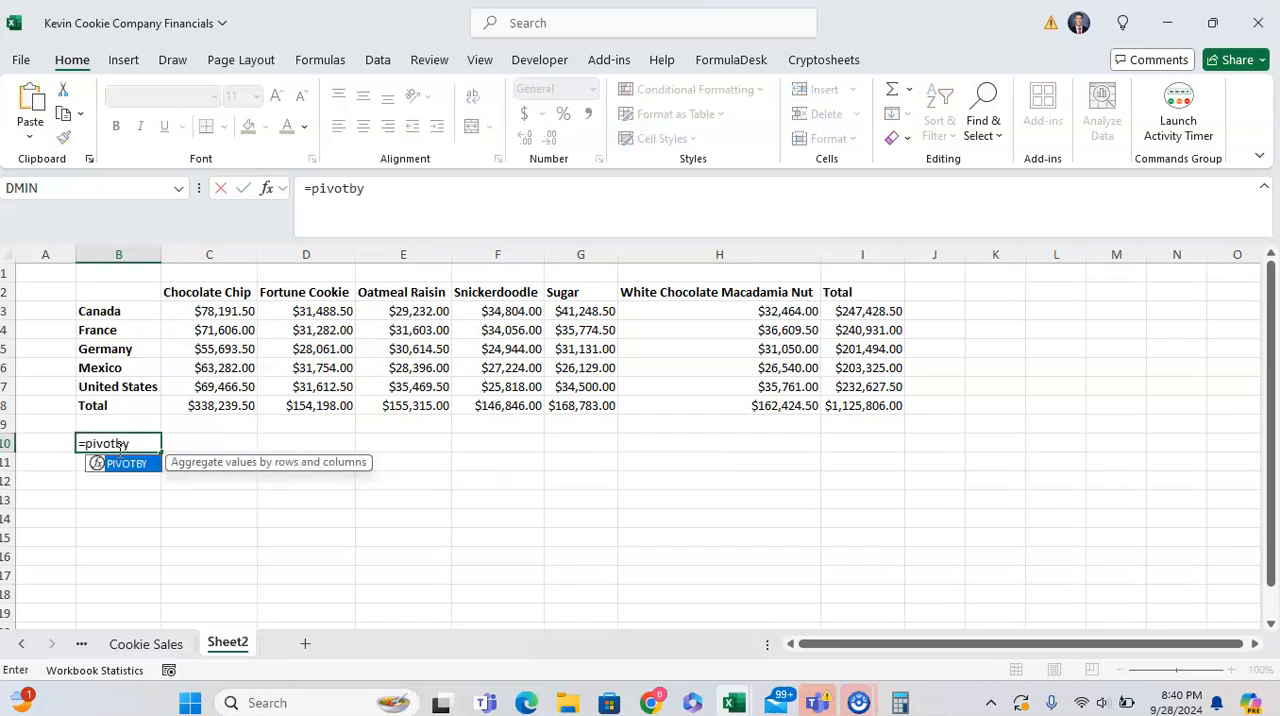
type("(")
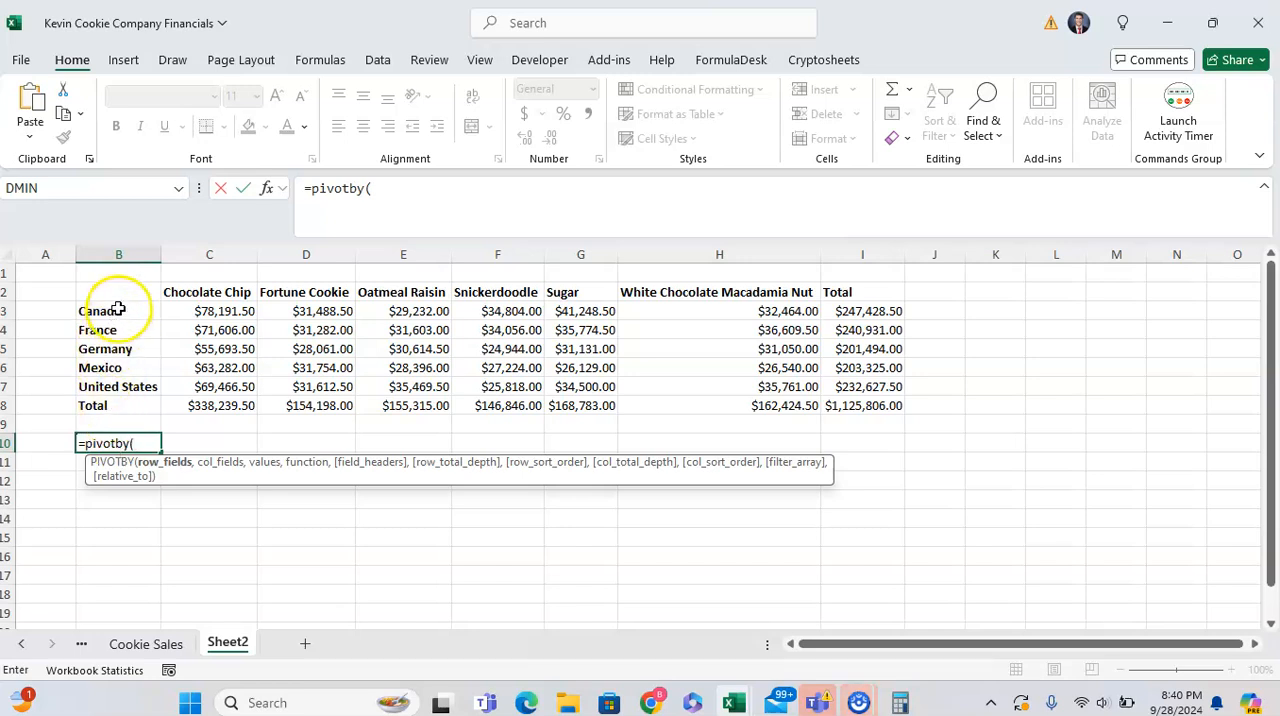
left_click(138, 641)
left_click(117, 391)
key("ctrl+Up")
key("ctrl+shift+Down")
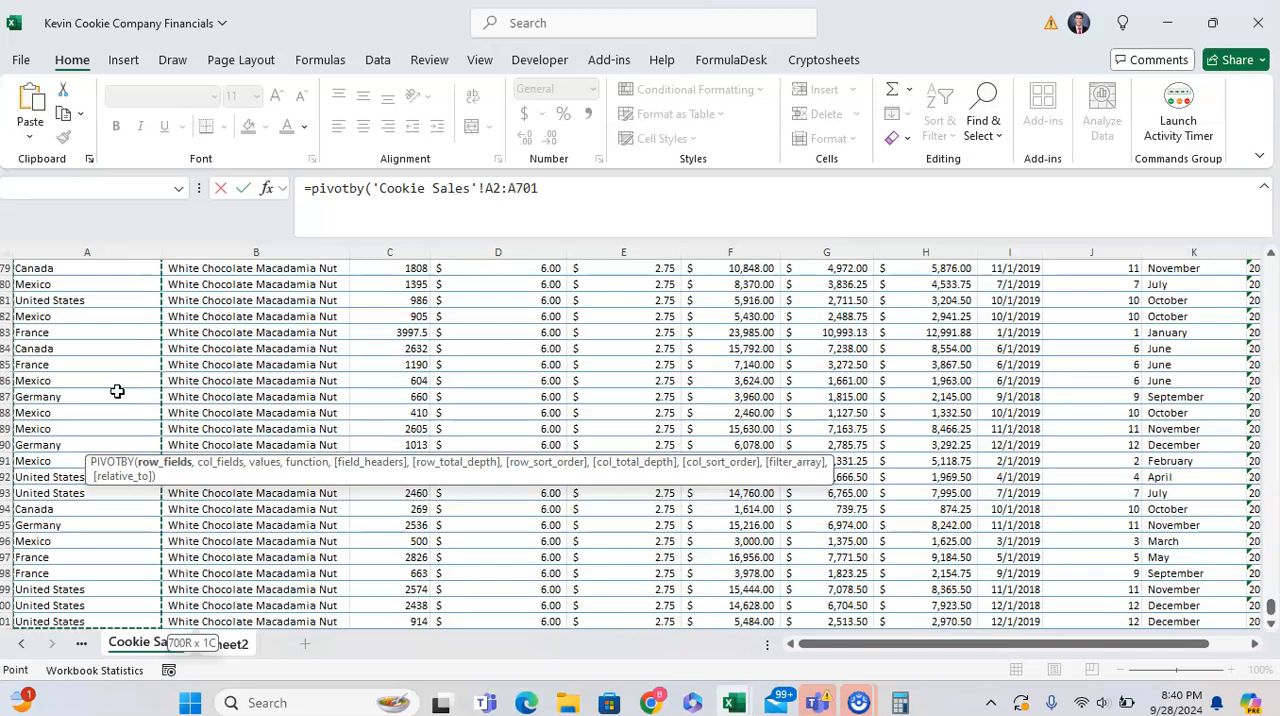
type(",")
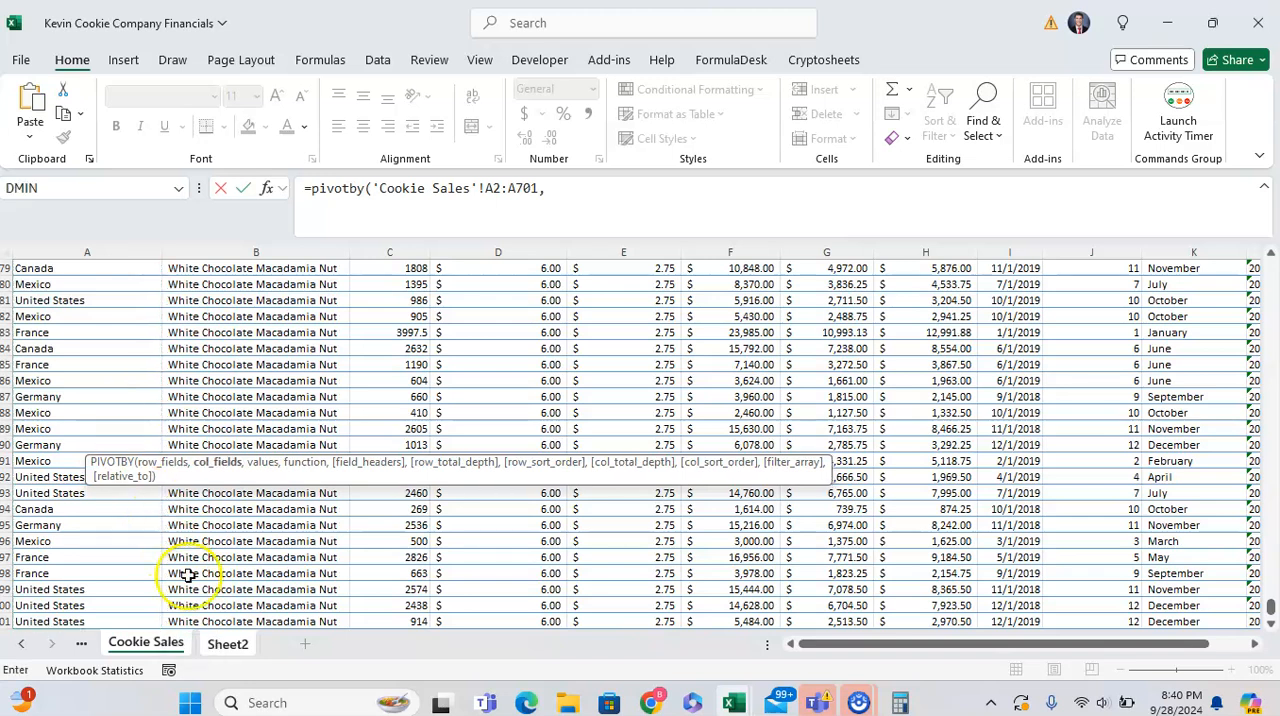
- Add the Product data 'Cookie Sales'!B2:B701 as the PIVOTBY formula's column fields
left_click(228, 644)
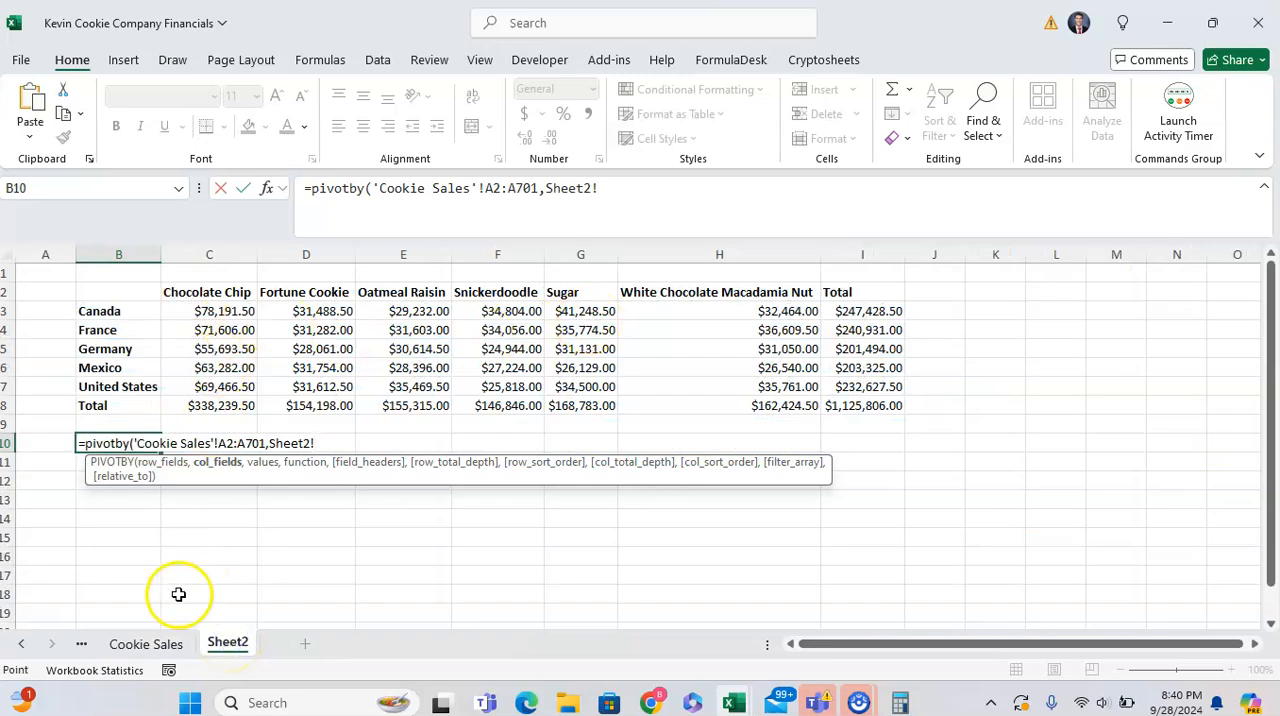
left_click(160, 640)
left_click(180, 412)
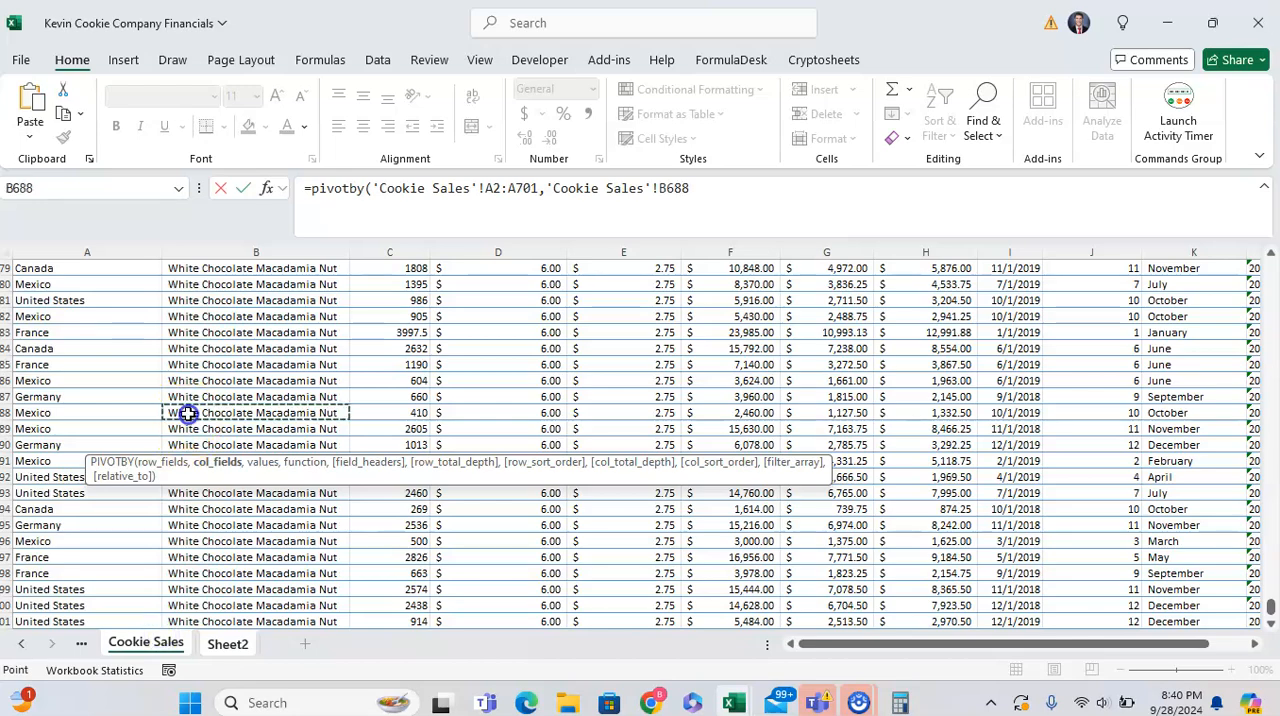
key("ctrl+Up")
key("Down")
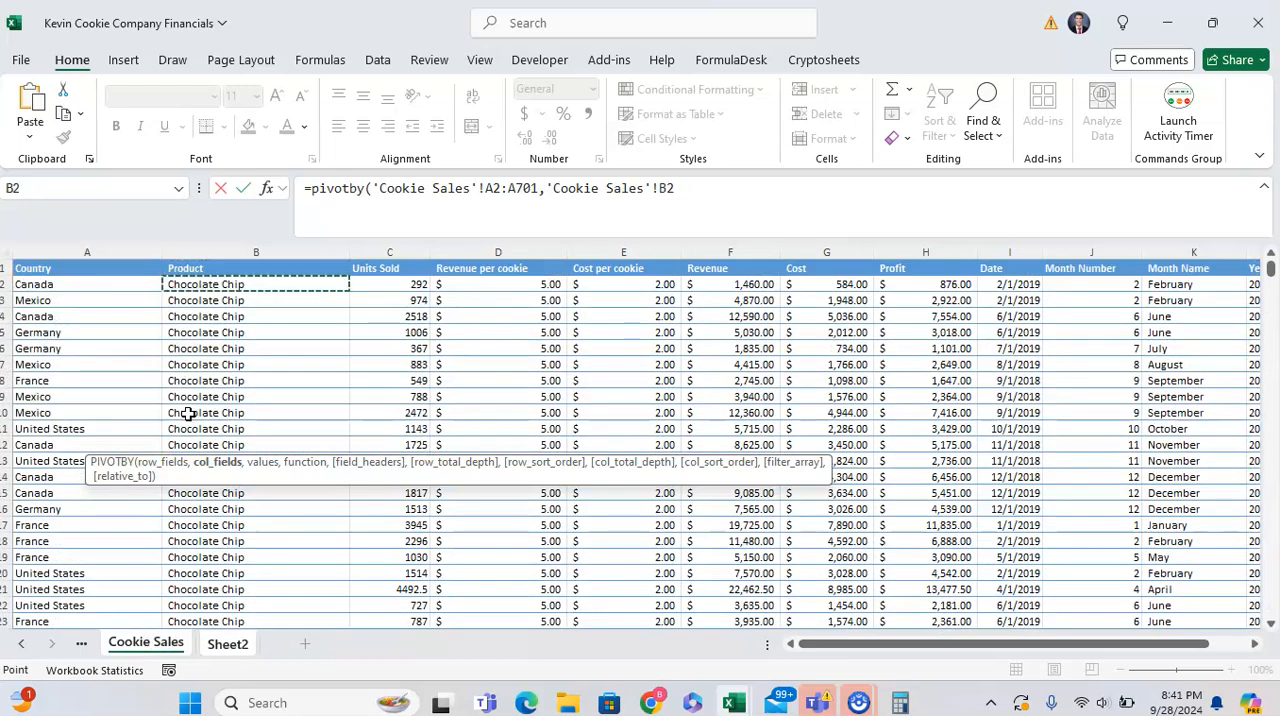
key("ctrl+shift+Down")
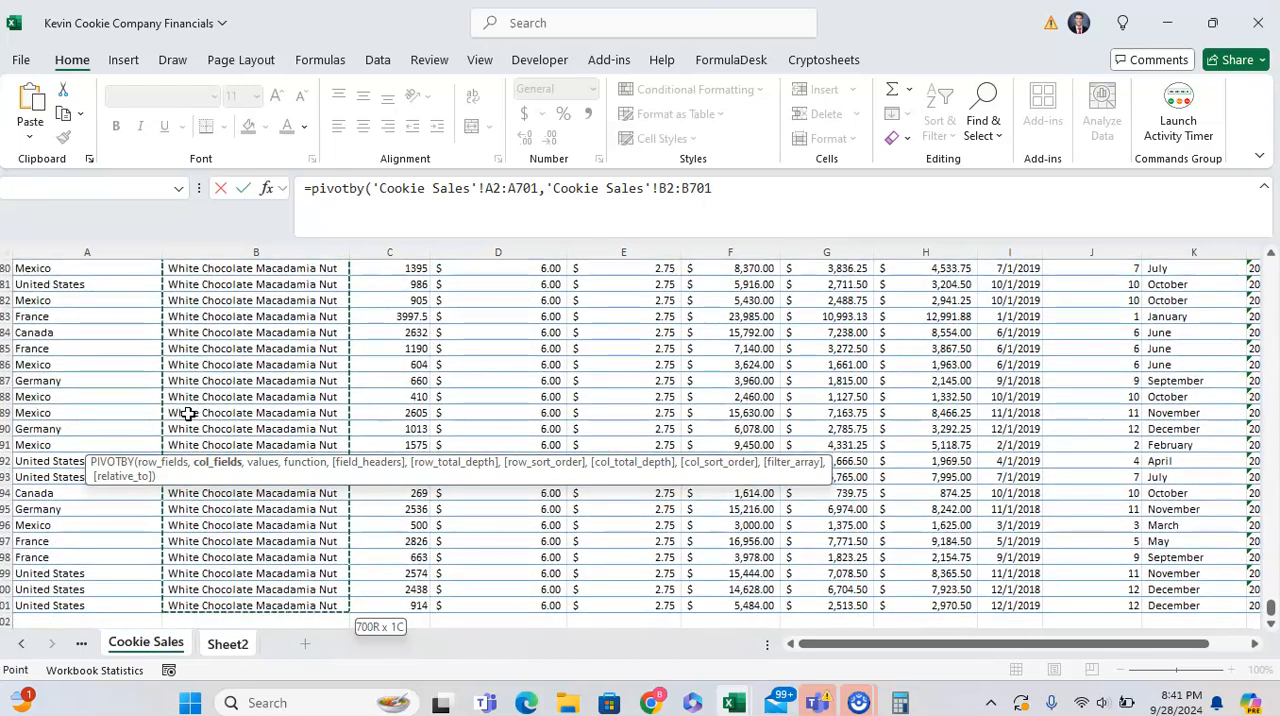
type(",")
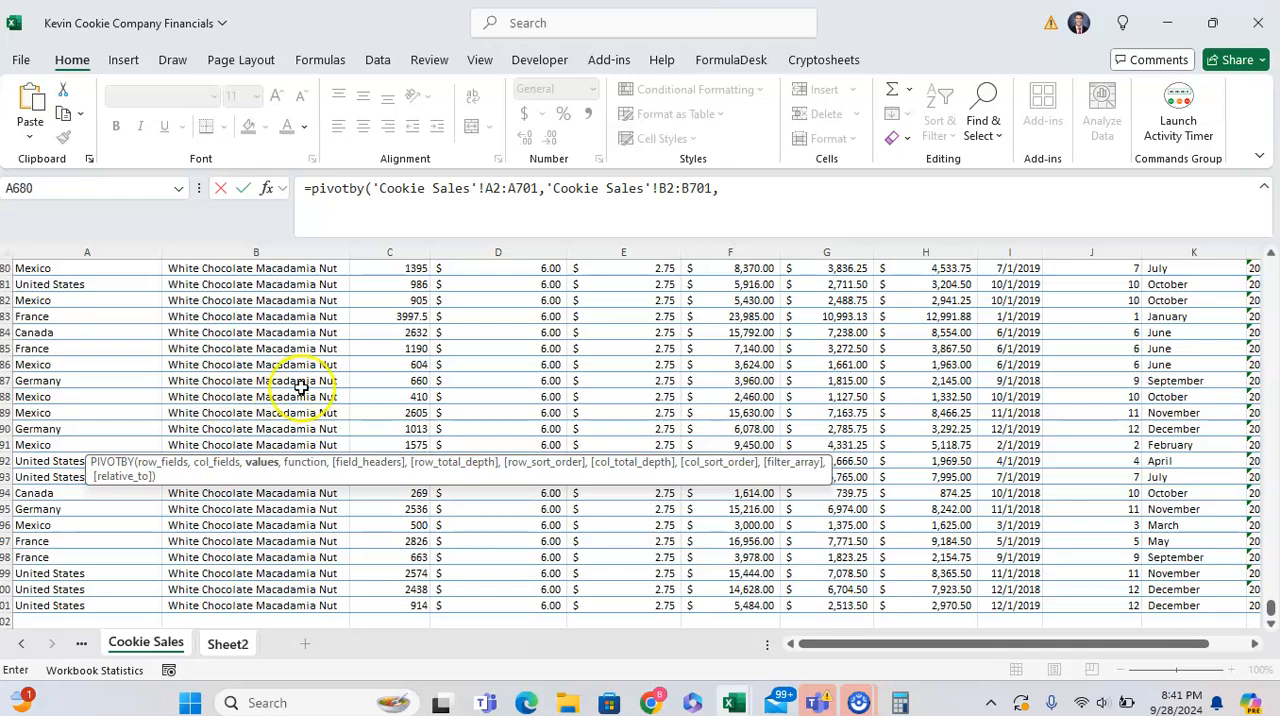
- Add the Revenue data 'Cookie Sales'!F2:F701 as the PIVOTBY formula's values argument
left_click(334, 376)
key("ctrl+Up")
key("Down")
key("Right")
key("Right")
key("Right")
key("Right")
key("Right")
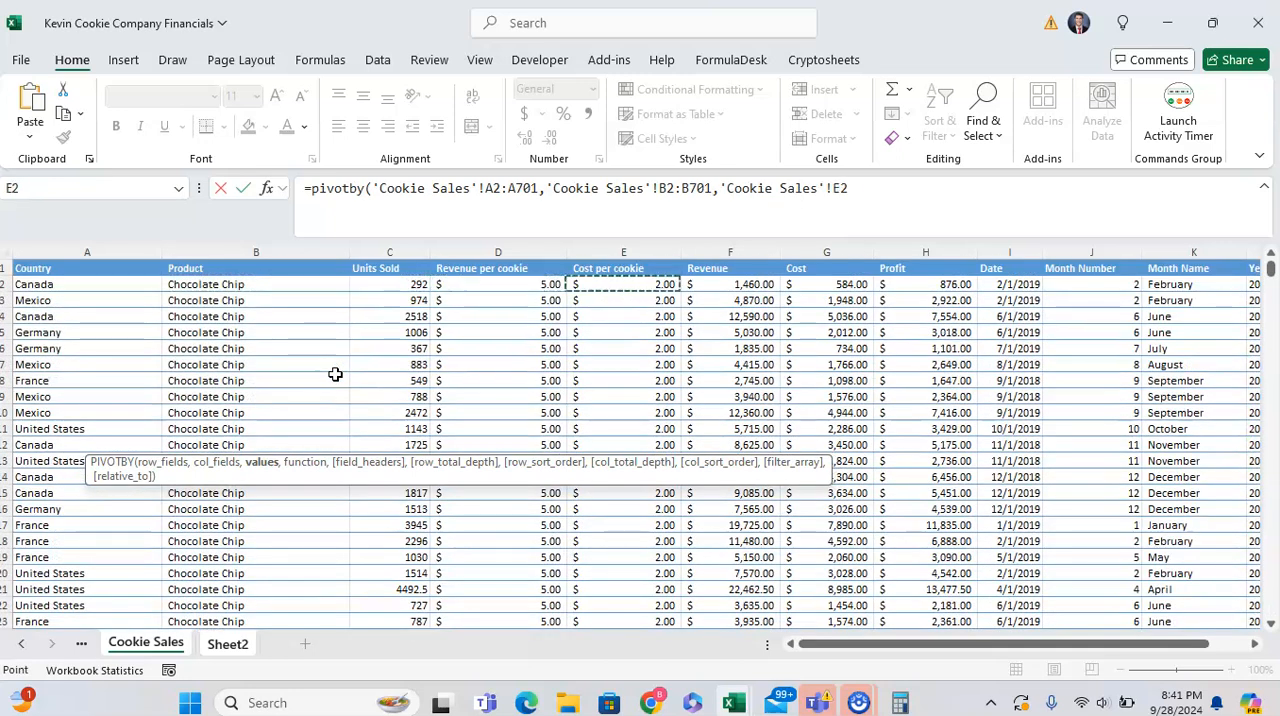
key("Left")
key("ctrl+shift+Down")
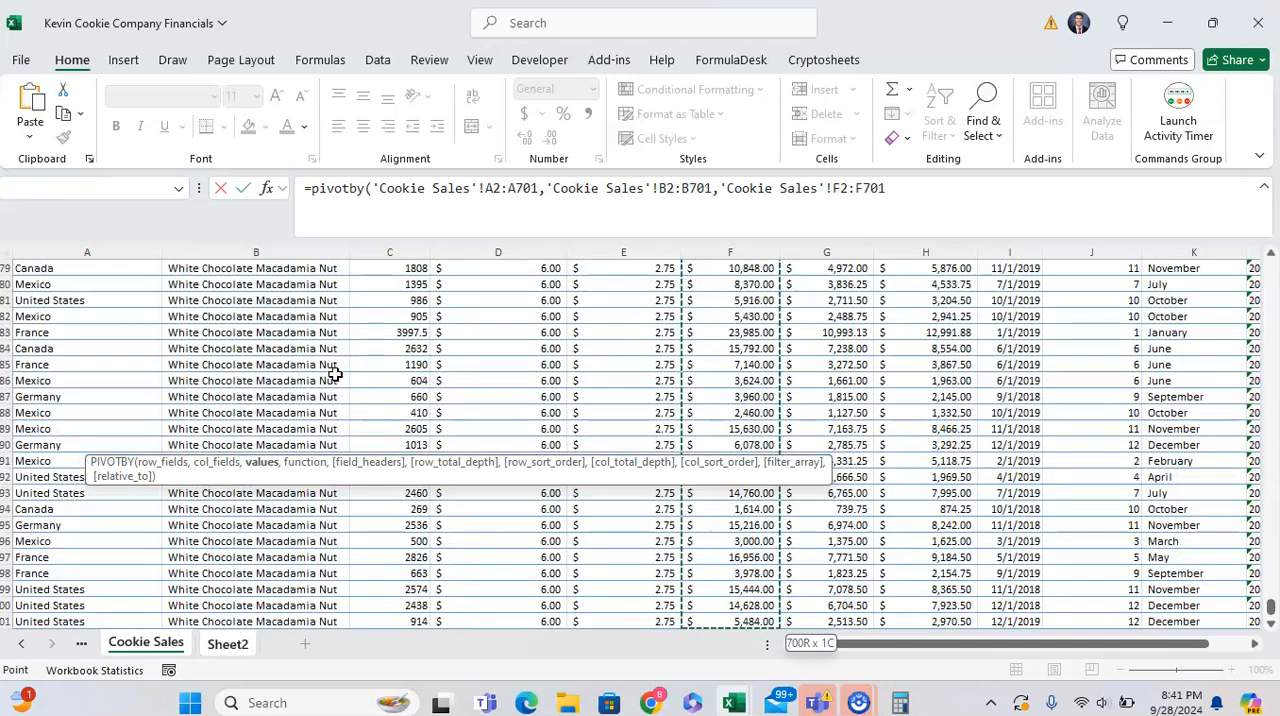
type(",")
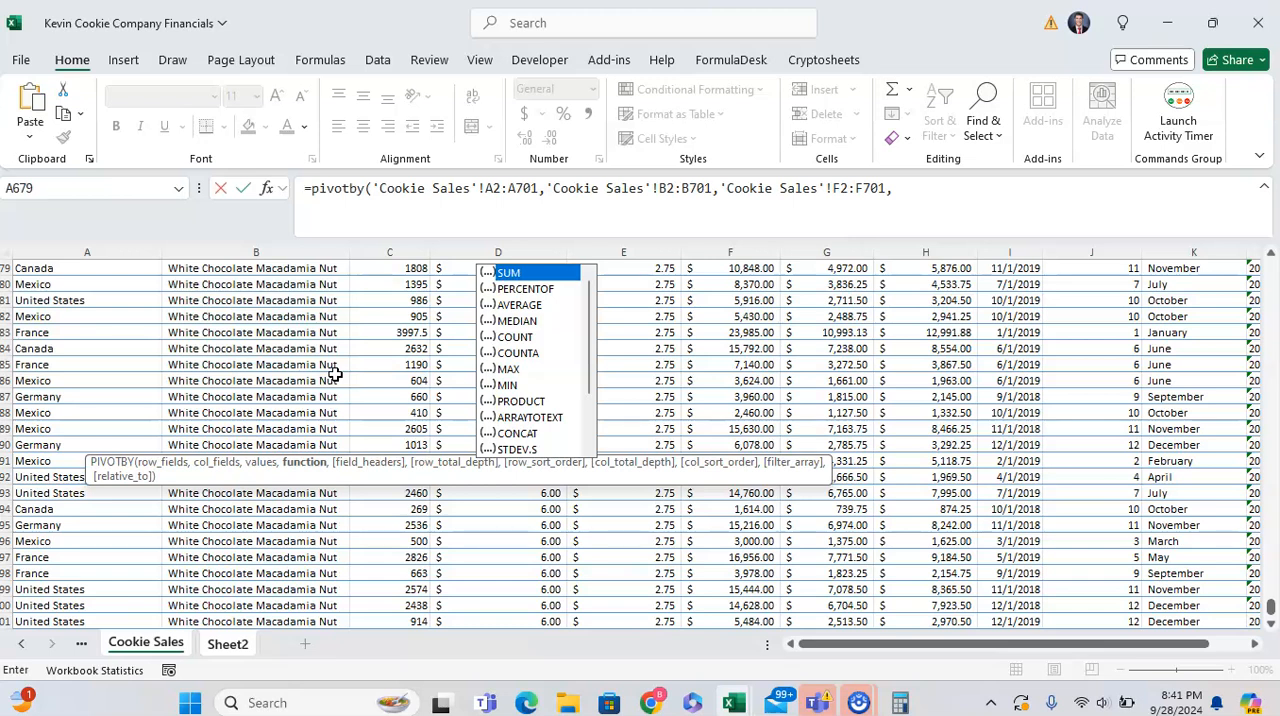
- Look through the aggregation functions offered for the PIVOTBY function argument, down to LAMBDA
key("Down")
key("Down")
key("Down")
key("Down")
key("Down")
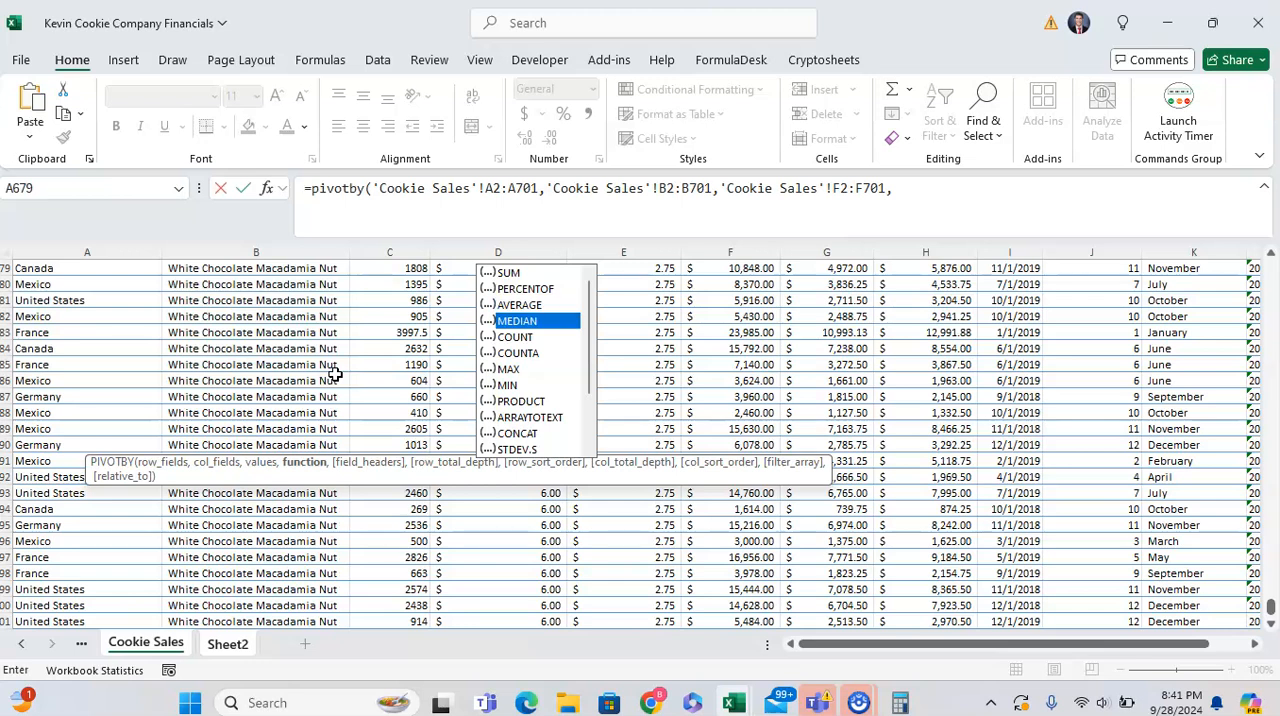
key("Down")
key("Down")
key("Down")
key("Down")
key("Down")
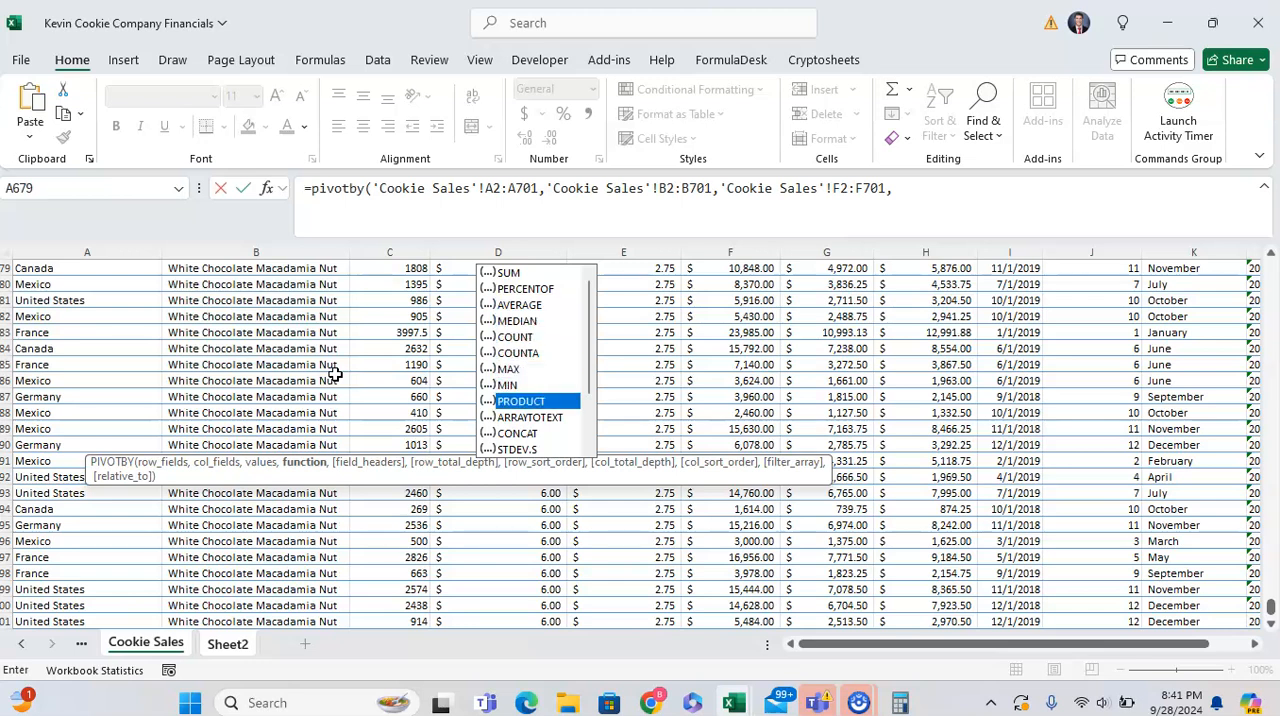
key("Up")
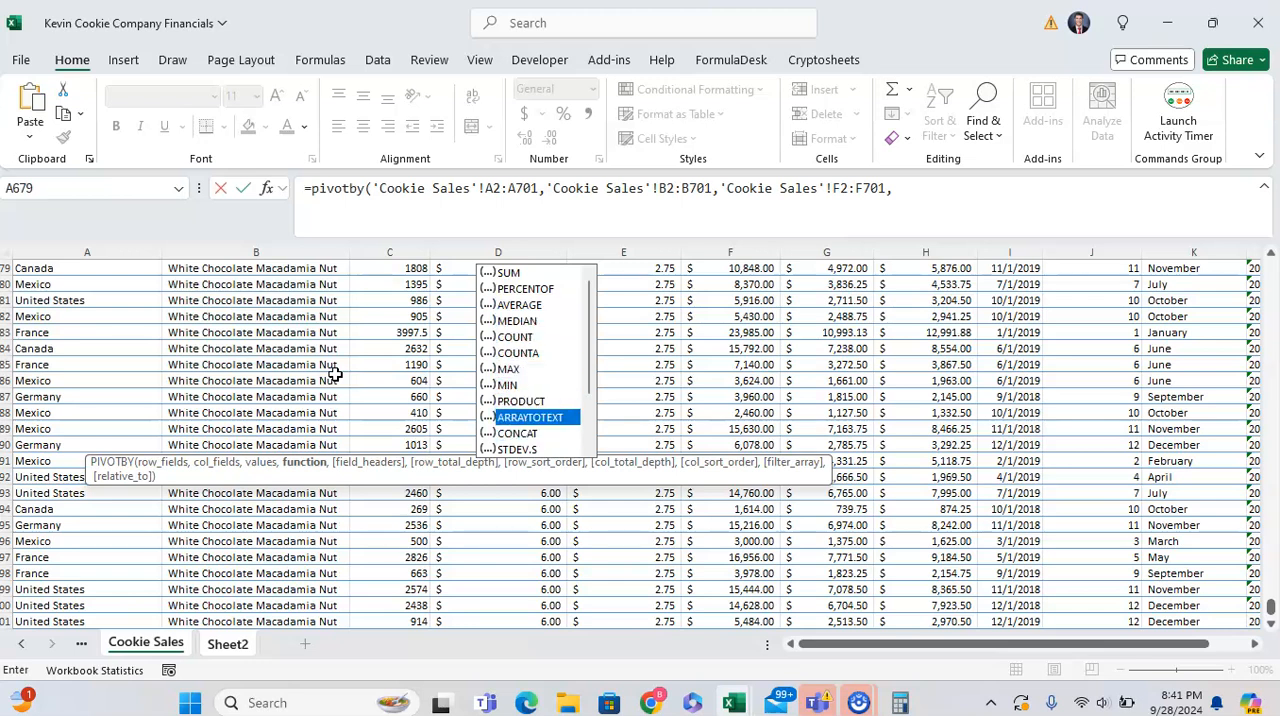
key("Down")
key("Down")
key("Up")
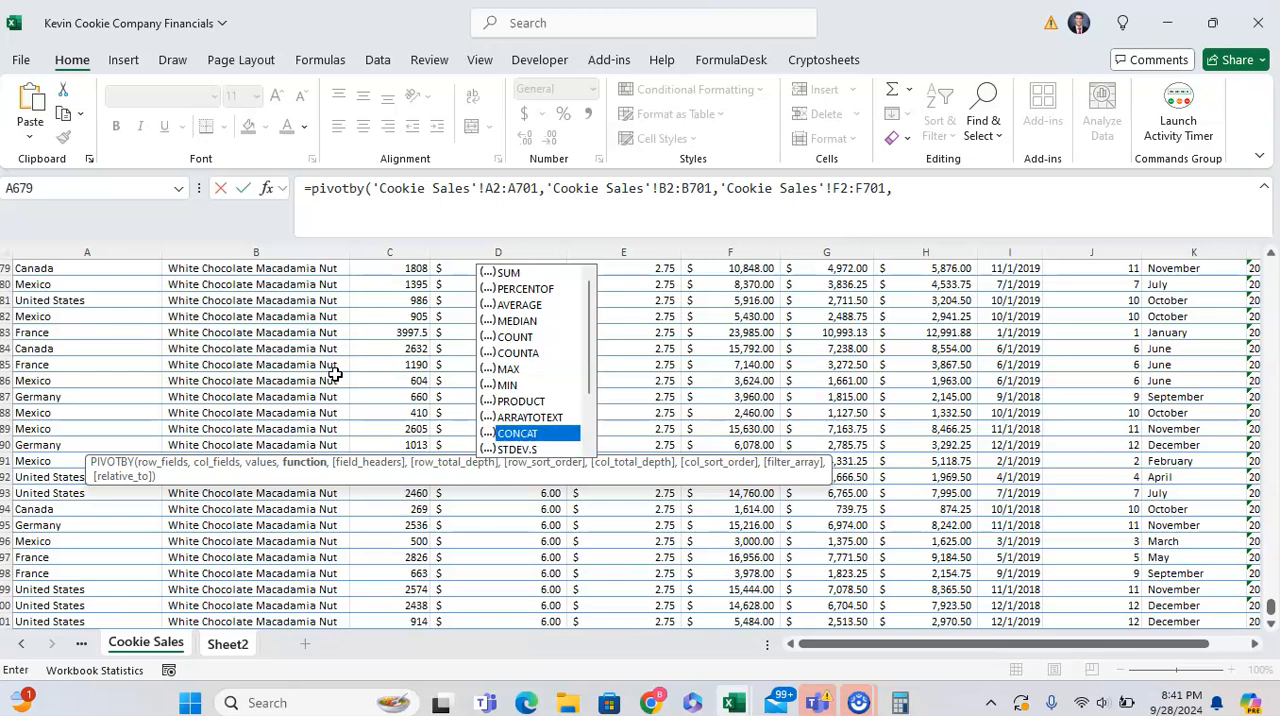
key("Down")
key("Down")
key("Up")
key("Up")
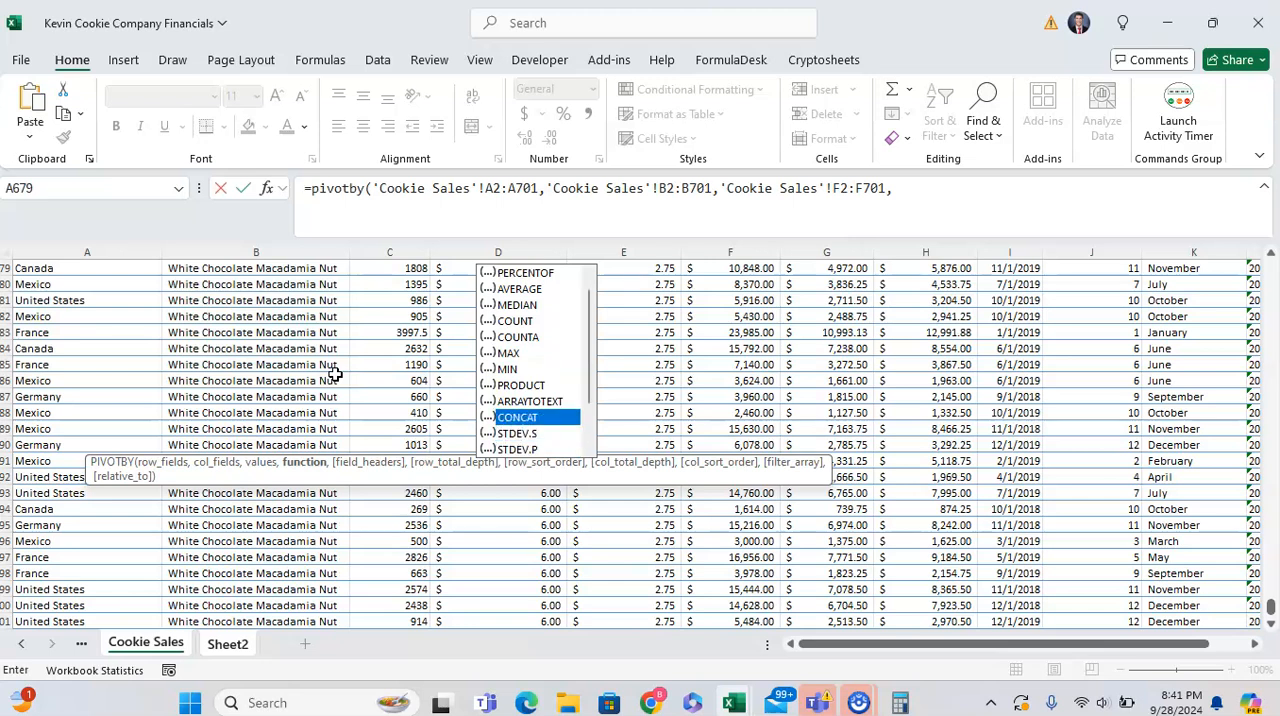
key("Down")
key("Down")
key("Down")
key("Down")
key("Down")
key("Down")
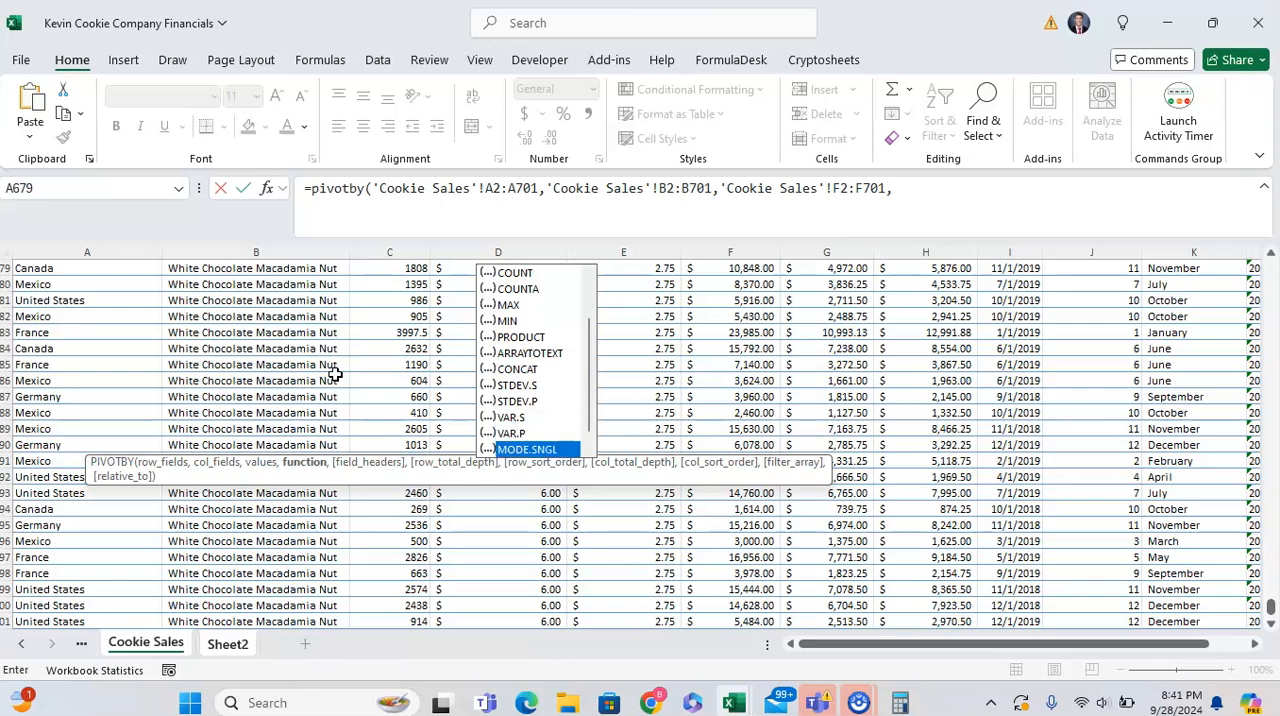
key("Up")
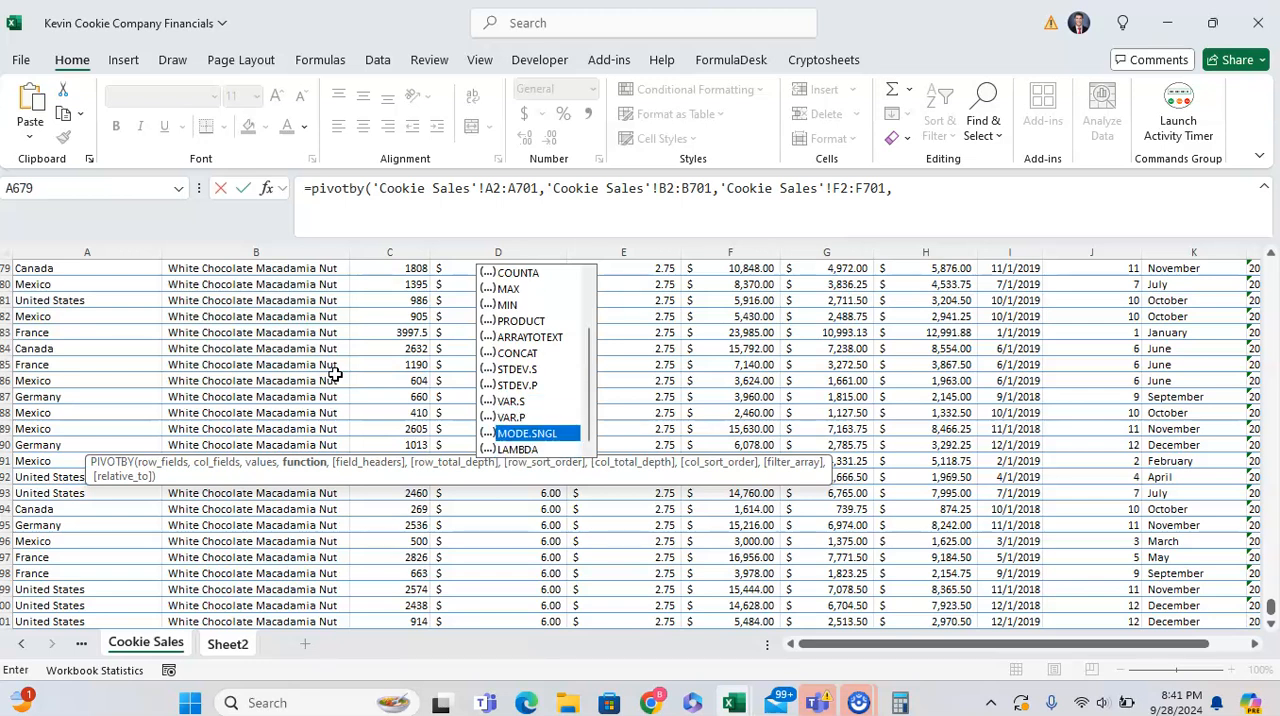
key("Down")
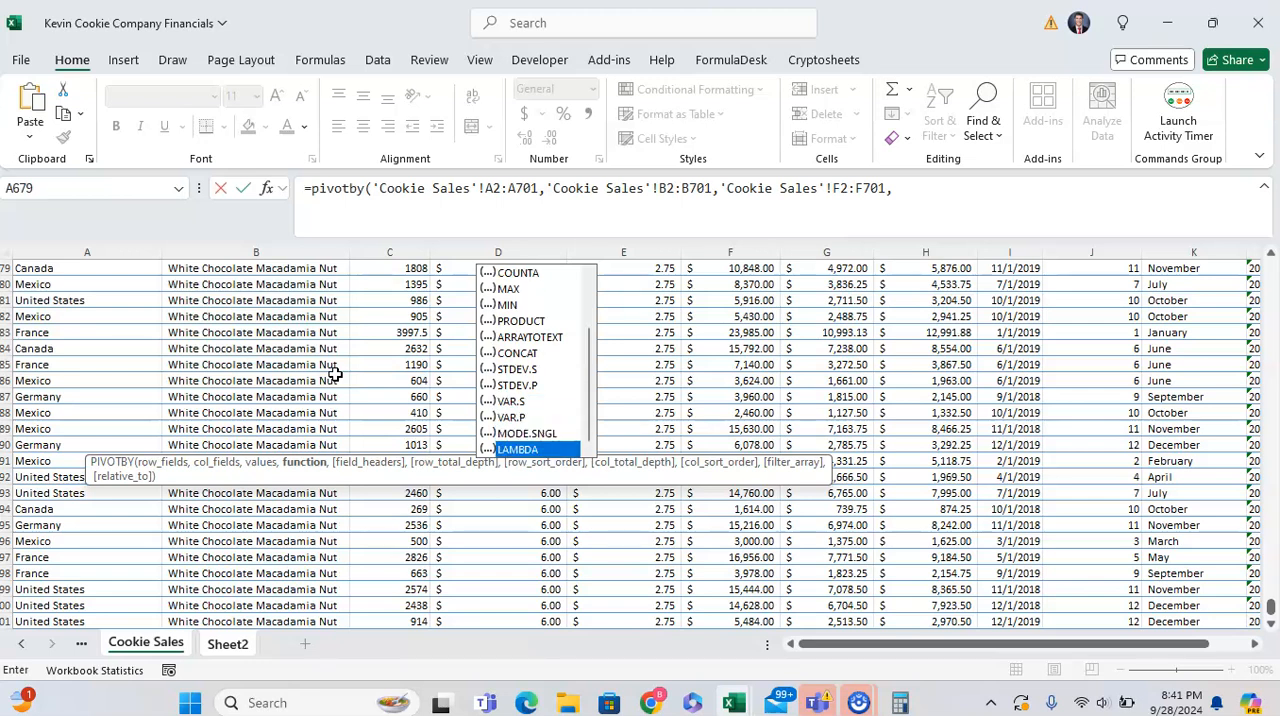
- Set the PIVOTBY function argument to SUM, close the parenthesis and enter the formula
left_click(929, 187)
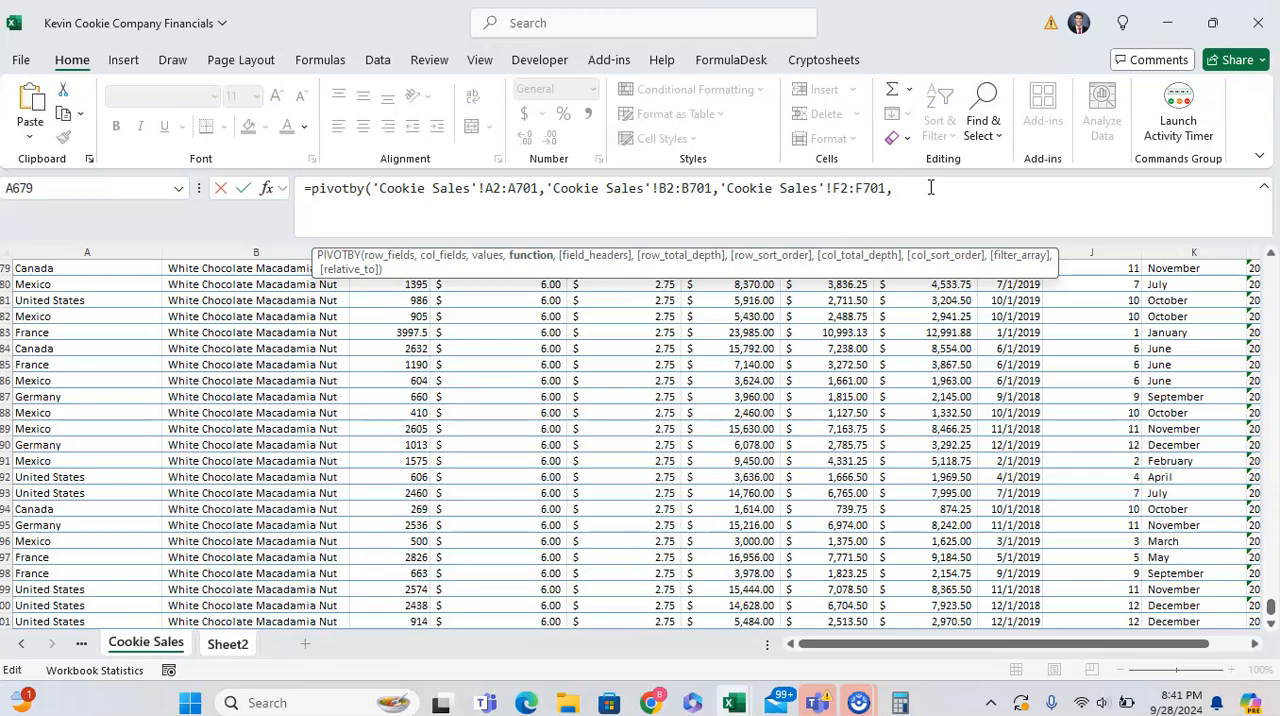
key("Caps_Lock")
type("SUM")
key("Caps_Lock")
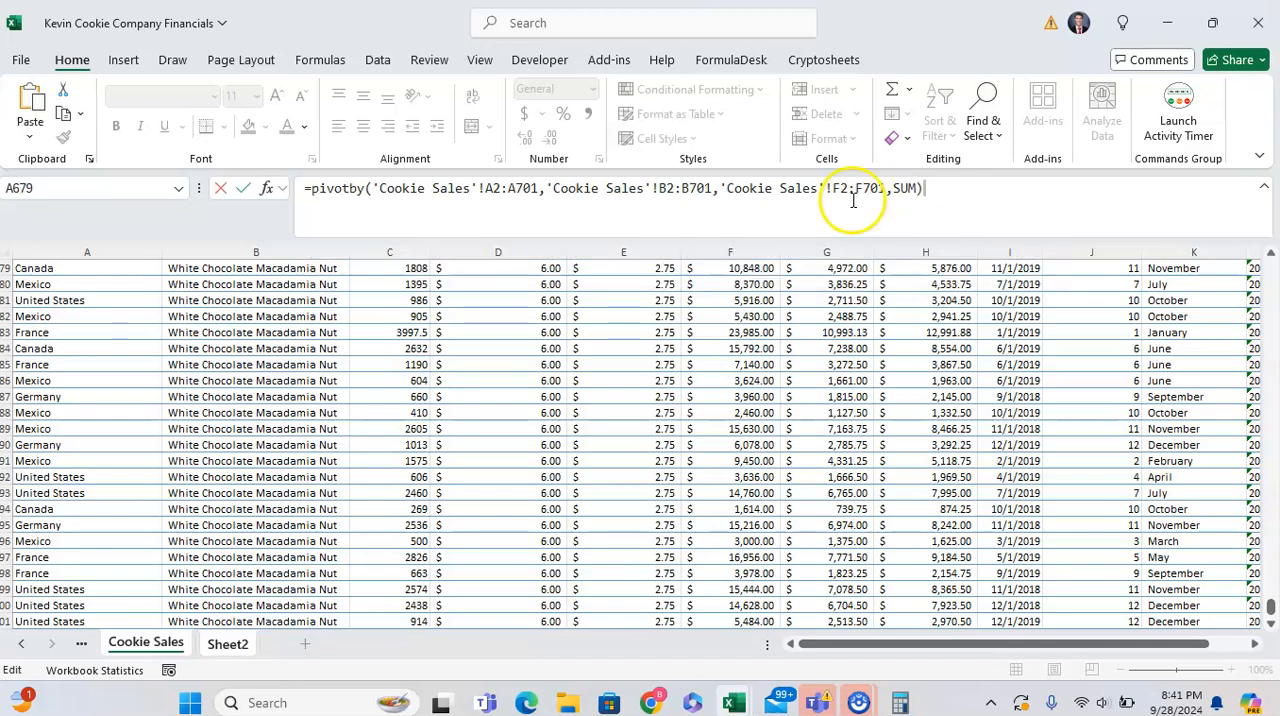
key("BackSpace")
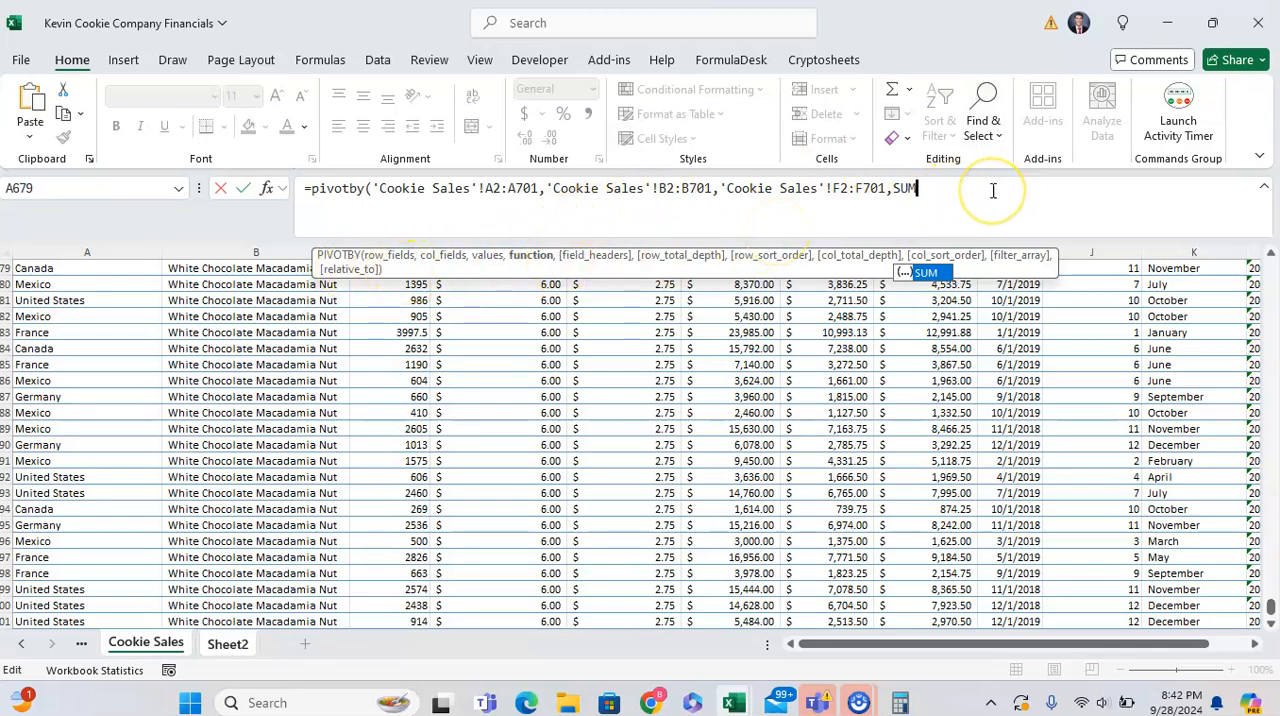
type(")")
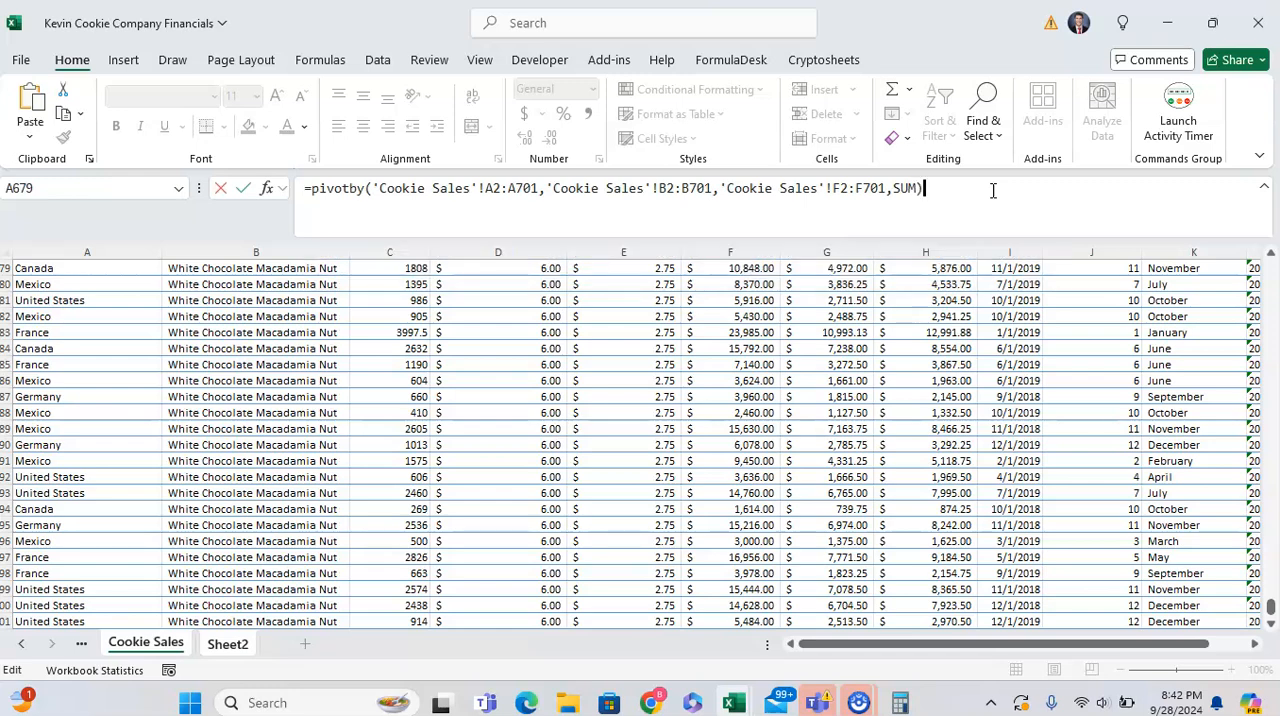
key("Return")
- Bold the new pivot's product headers in C10:I10 and its row labels in B11:B16
key("Up")
key("Right")
key("shift+Right")
key("shift+Right")
key("shift+Right")
key("shift+Right")
key("shift+Right")
key("shift+Right")
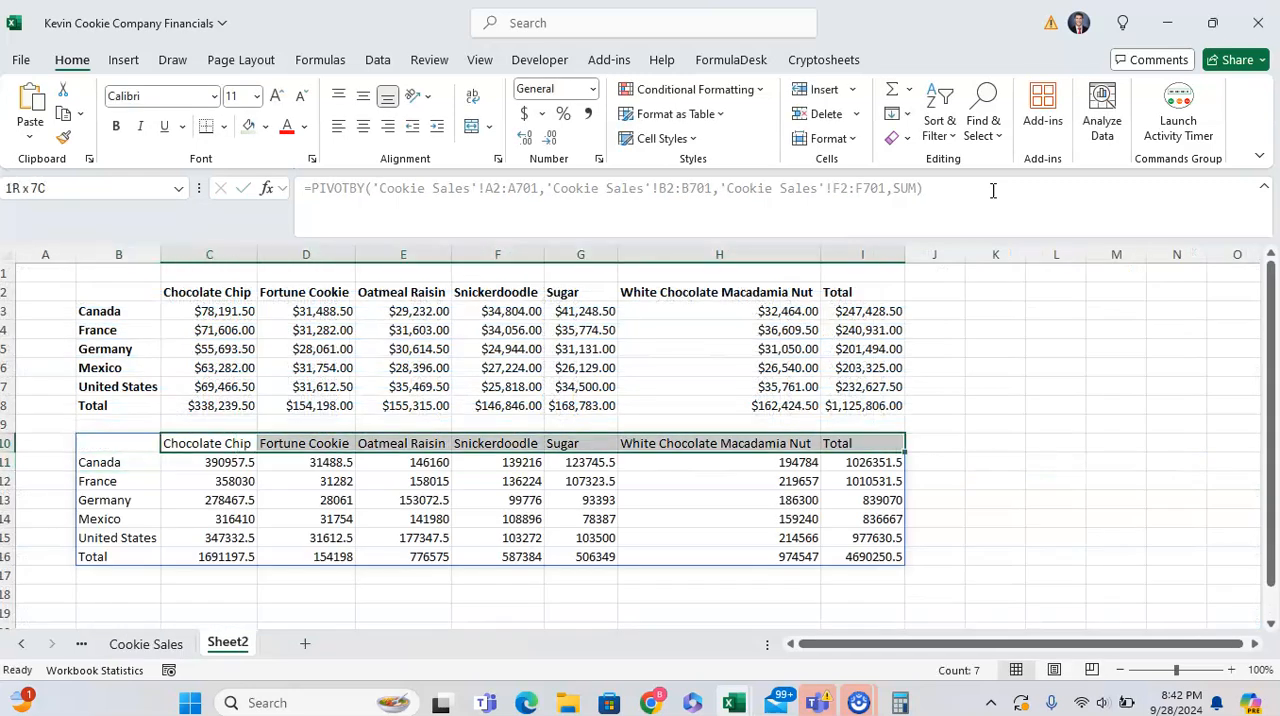
key("Down")
key("Left")
key("shift+Down")
key("shift+Down")
key("shift+Down")
key("shift+Down")
key("shift+Down")
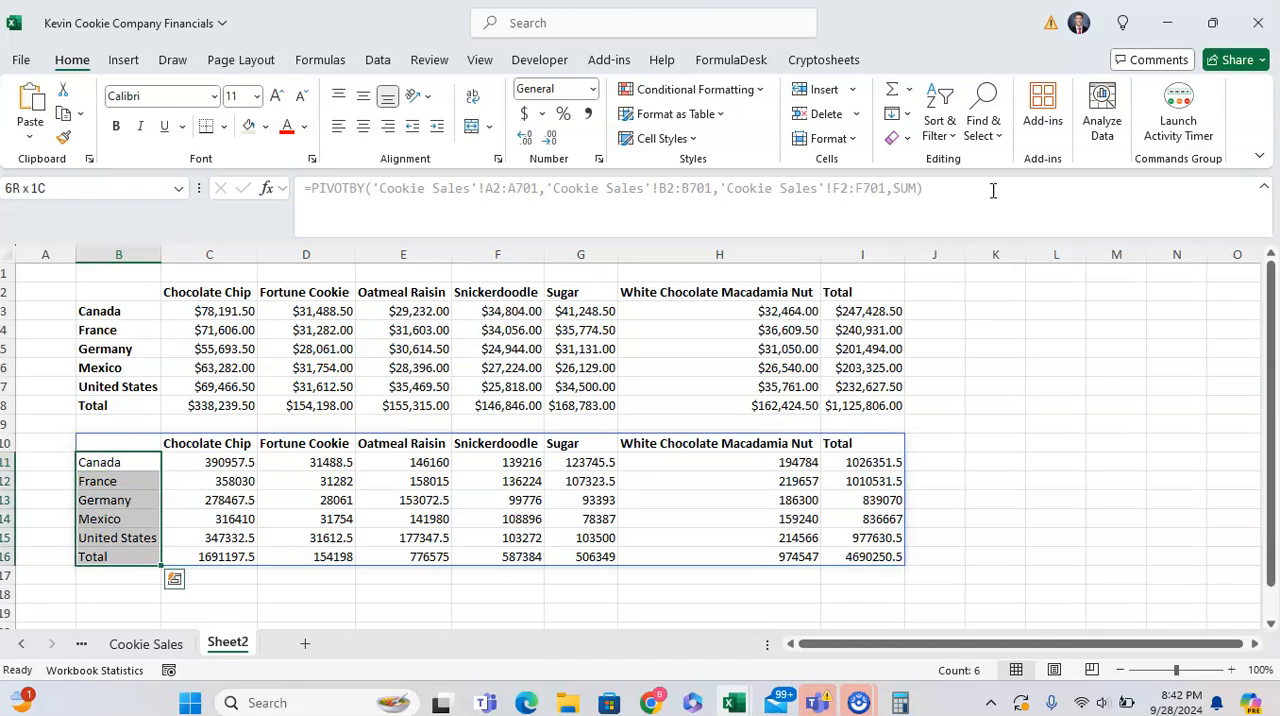
- Format the revenue values in C11:I16 as Currency with no decimal places
key("Right")
key("ctrl+shift+End")
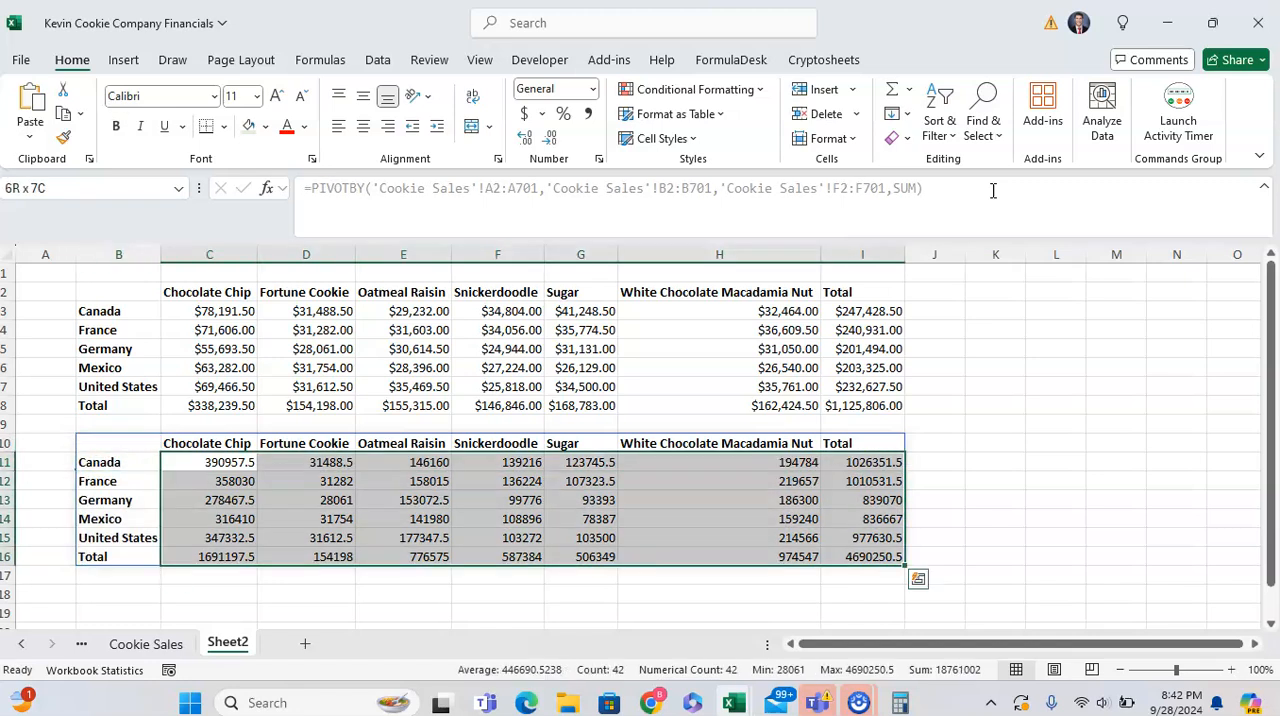
left_click(592, 89)
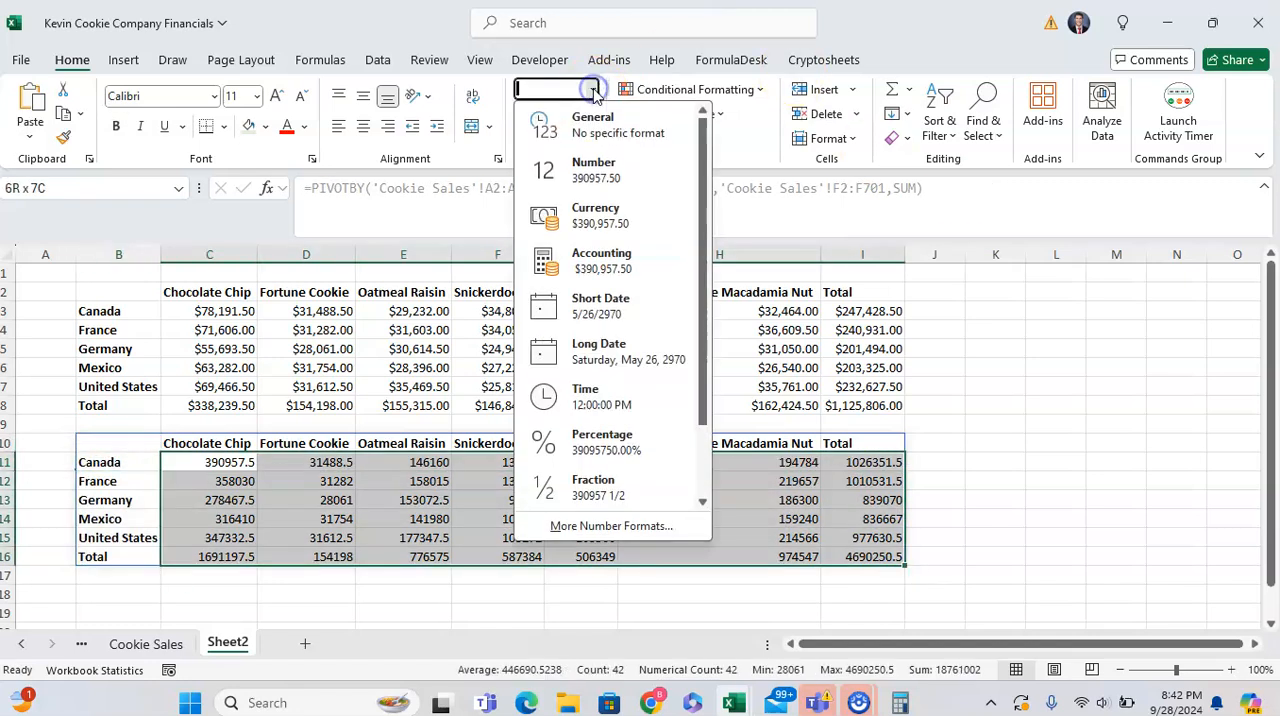
left_click(603, 214)
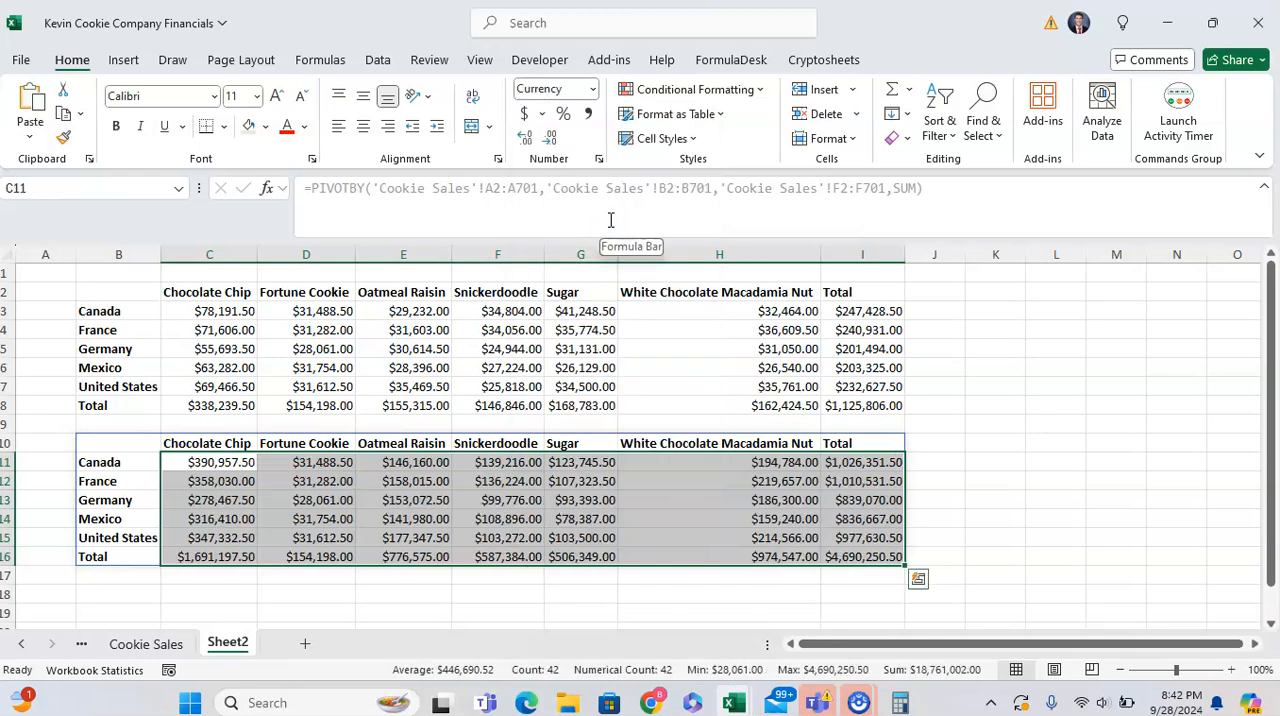
key("9")
key("alt")
key("h")
key("9")
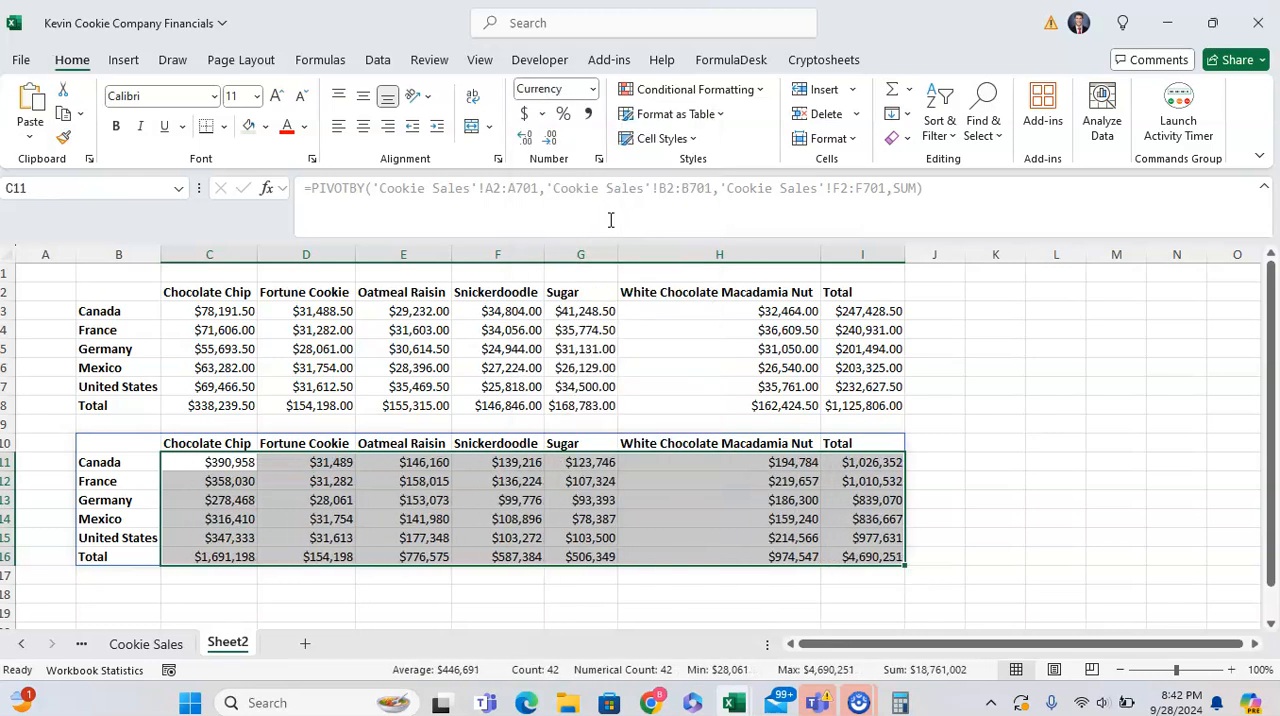
- Add a field_headers argument of 1 (Yes but don't show) to the PIVOTBY formula in B10 and enter it
key("Up")
key("Left")
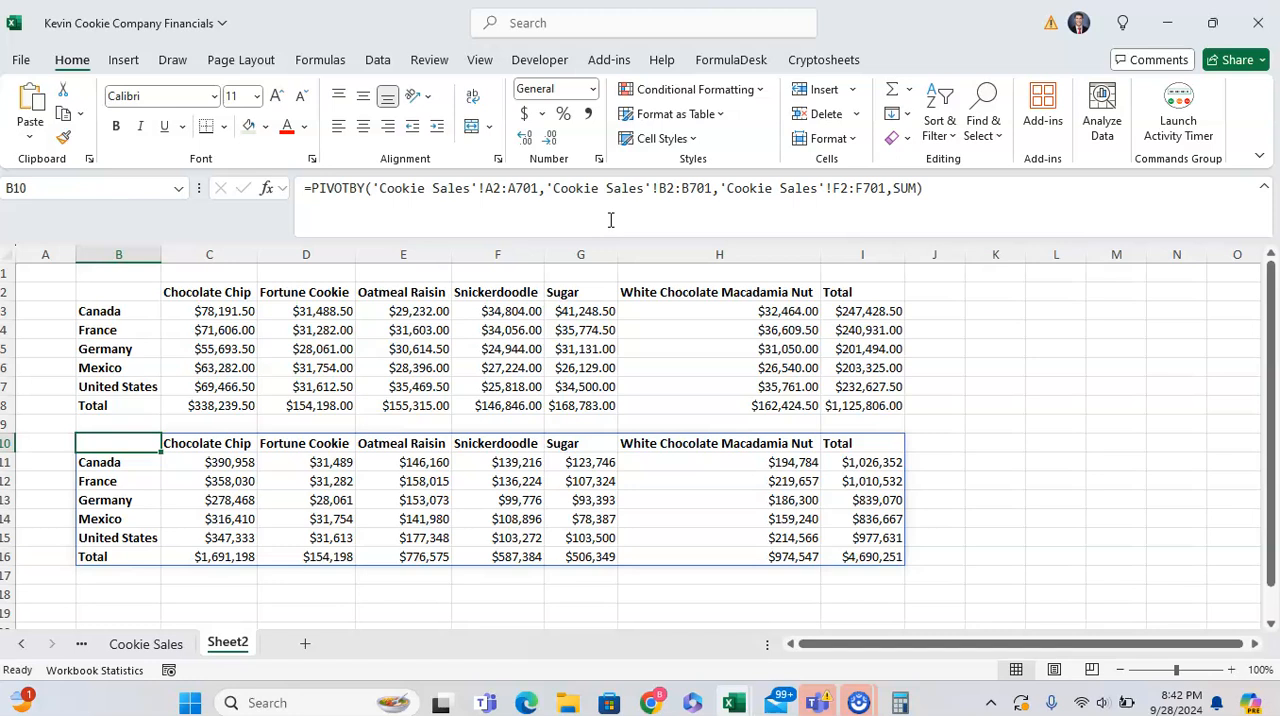
key("F2")
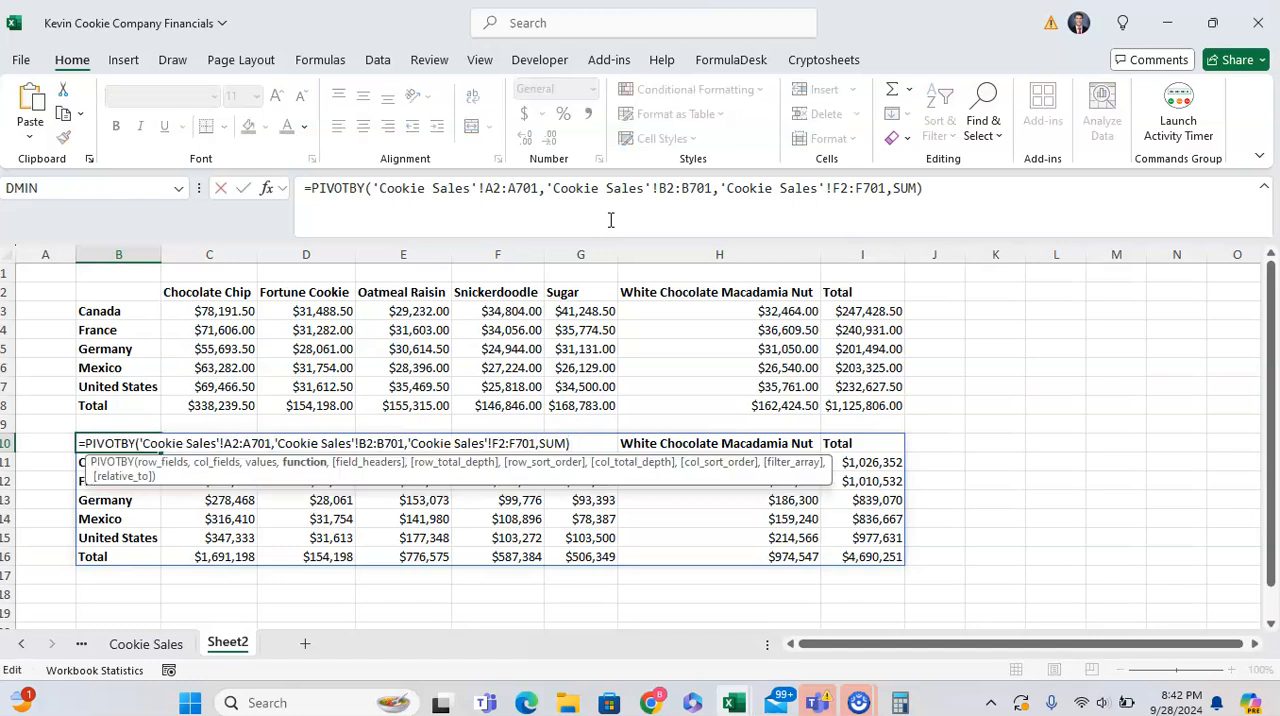
type(",")
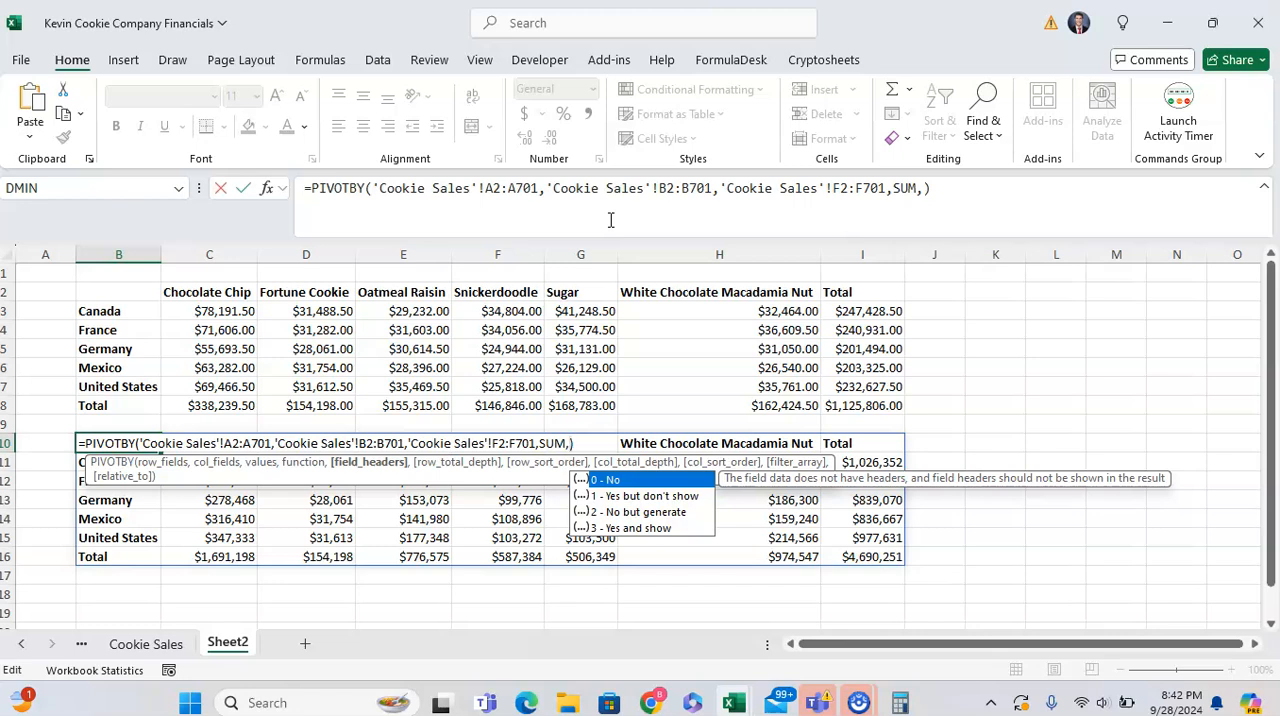
type("1")
key("Return")
key("Up")
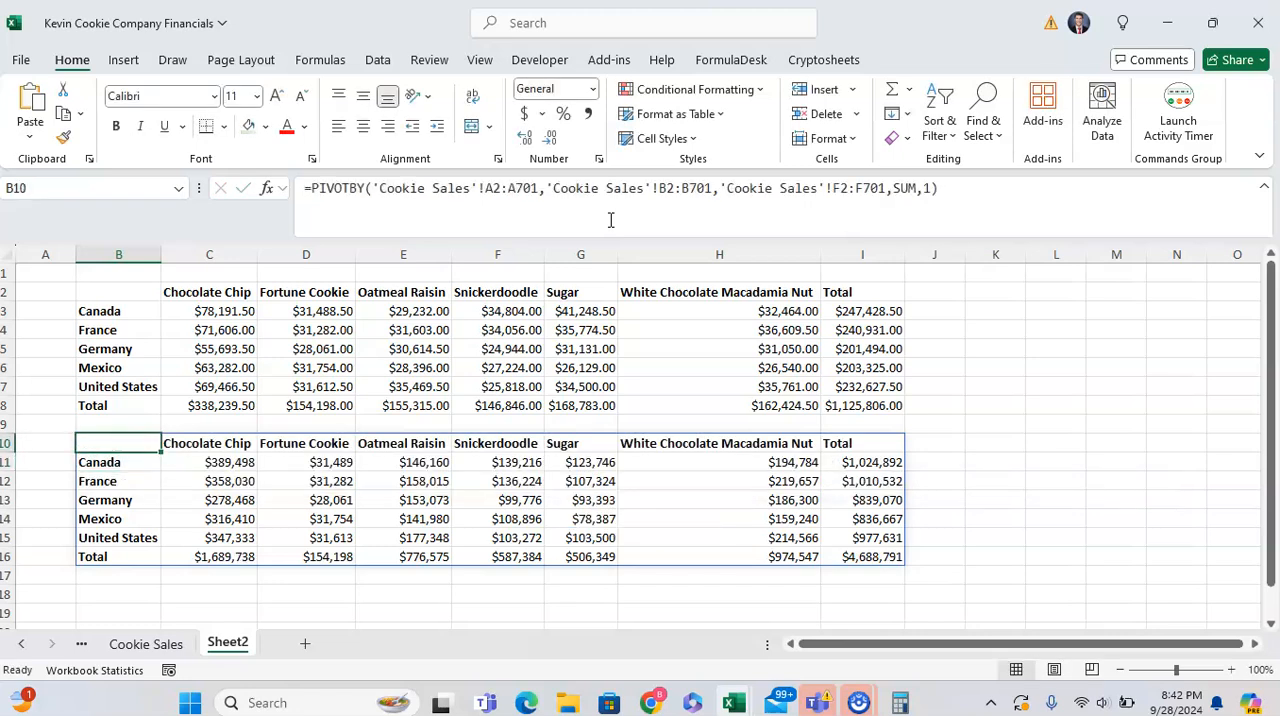
- Change the field_headers argument in B10's PIVOTBY formula to 2 (No but generate) and enter it
key("F2")
key("Left")
key("BackSpace")
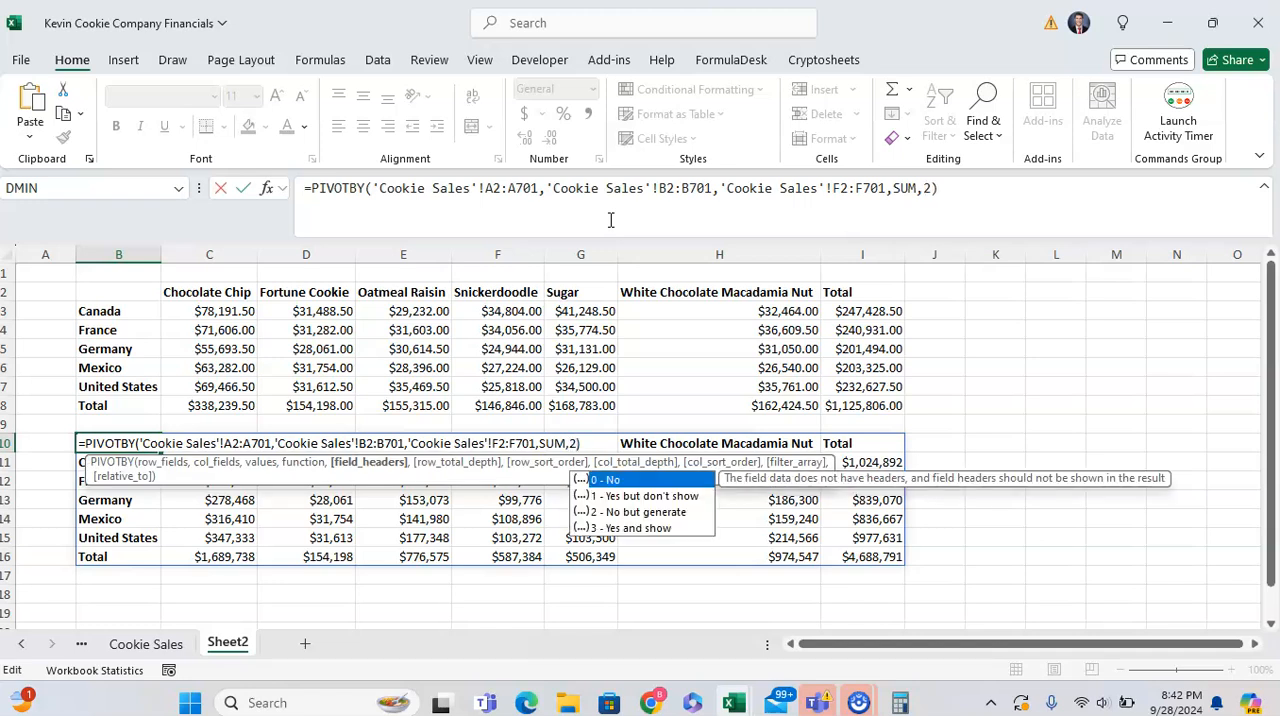
key("Return")
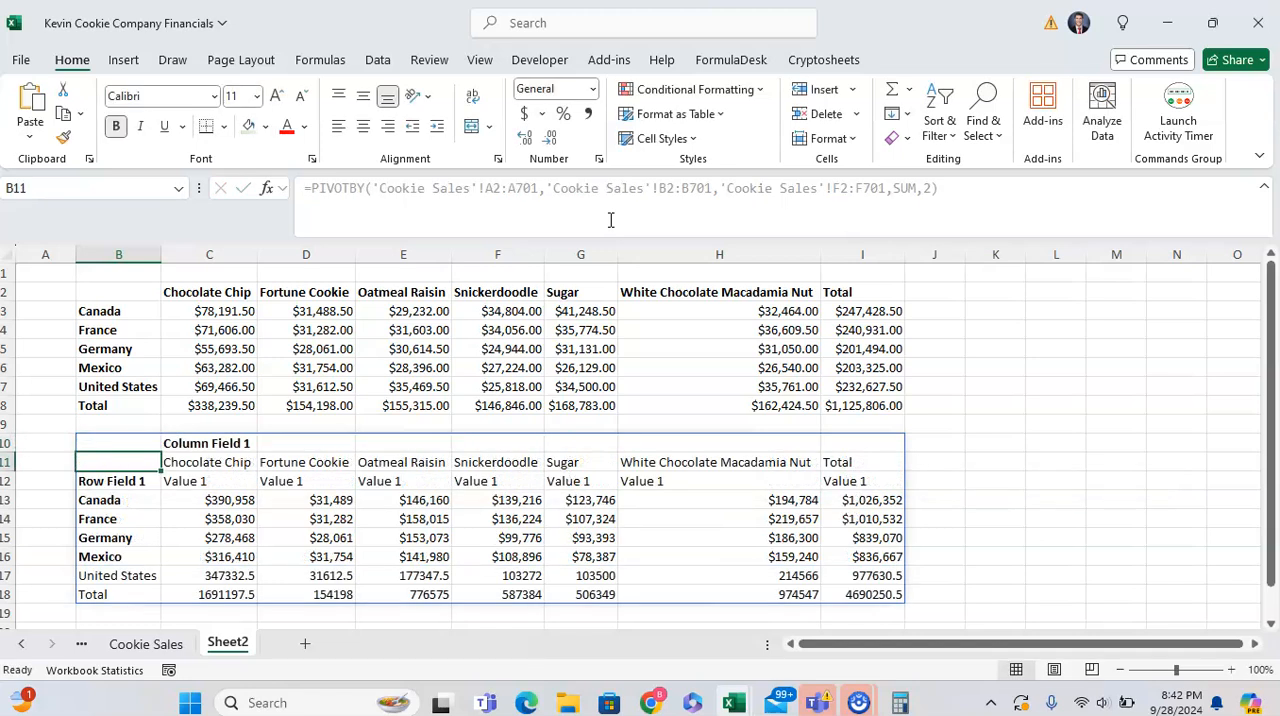
- Change the field_headers argument in B10's PIVOTBY formula to 3 (Yes and show) and enter it
key("Up")
key("F2")
key("Left")
key("BackSpace")
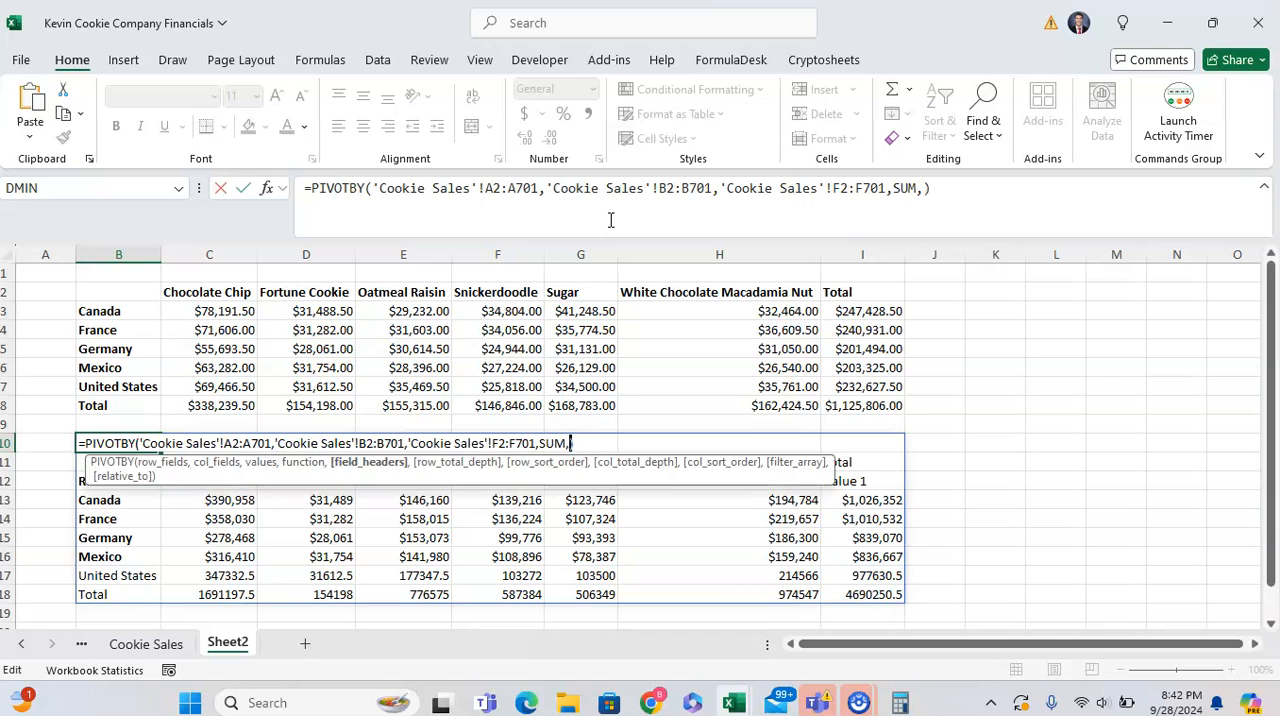
key("Return")
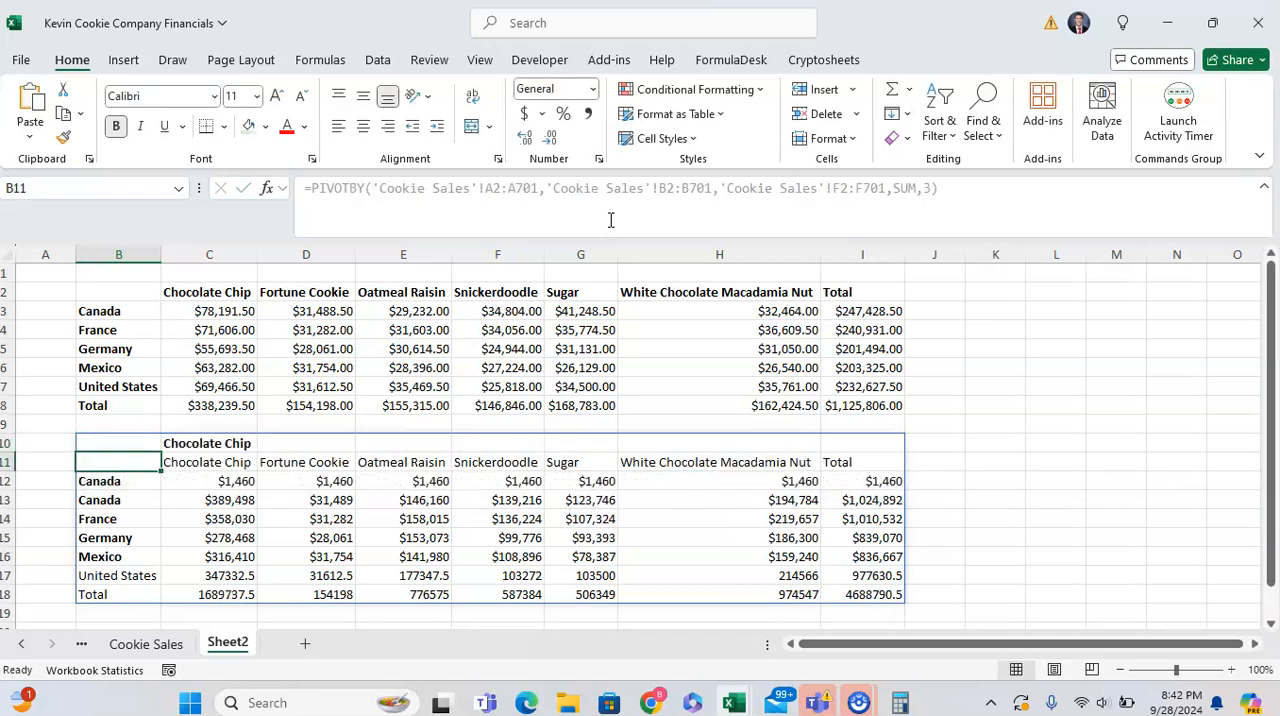
key("Up")
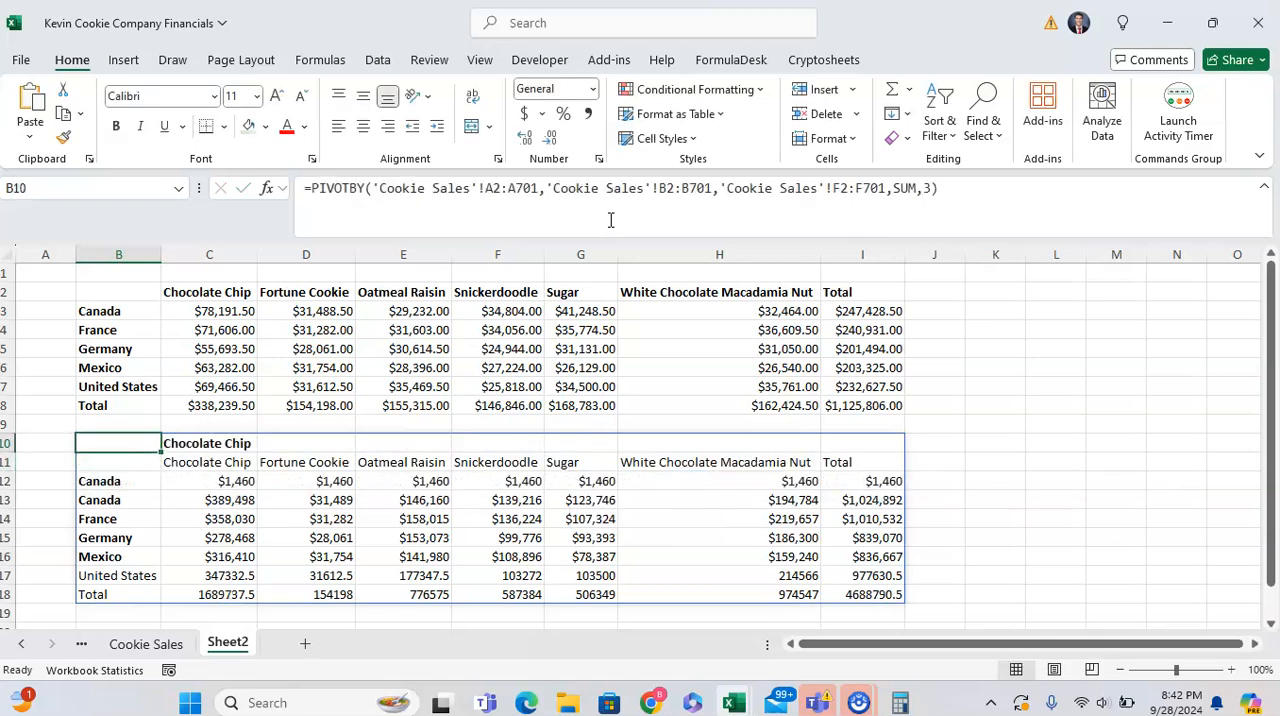
key("F2")
key("Escape")
- Check where the header row sits above the data on the Cookie Sales sheet, and return to Sheet2
left_click(168, 642)
scroll(300, 440, "down", 20)
left_click(222, 394)
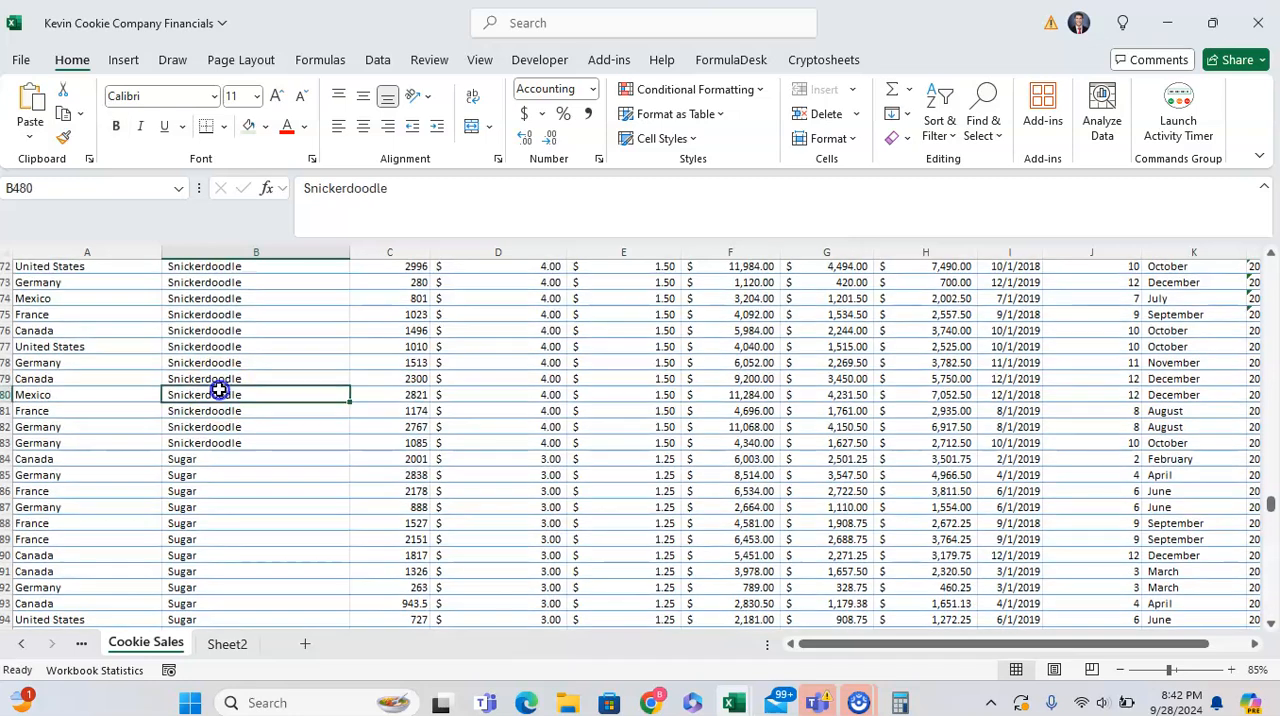
key("ctrl+Up")
key("ctrl+Home")
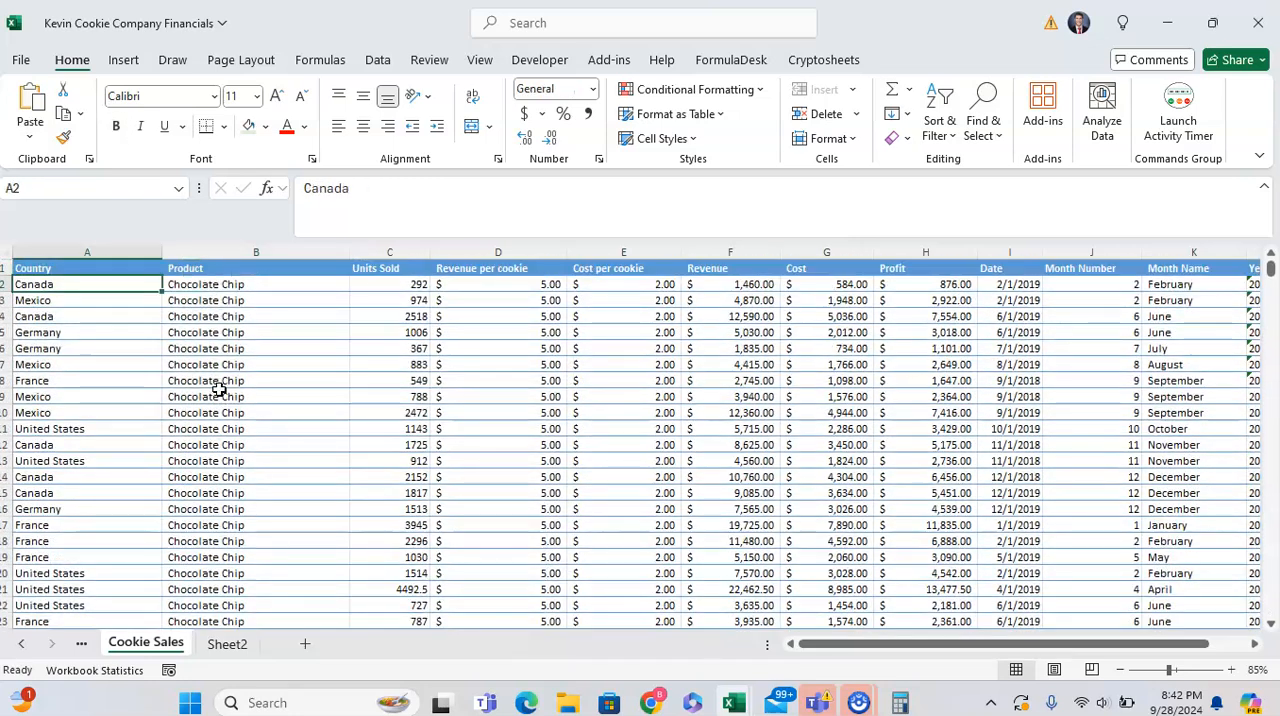
key("Up")
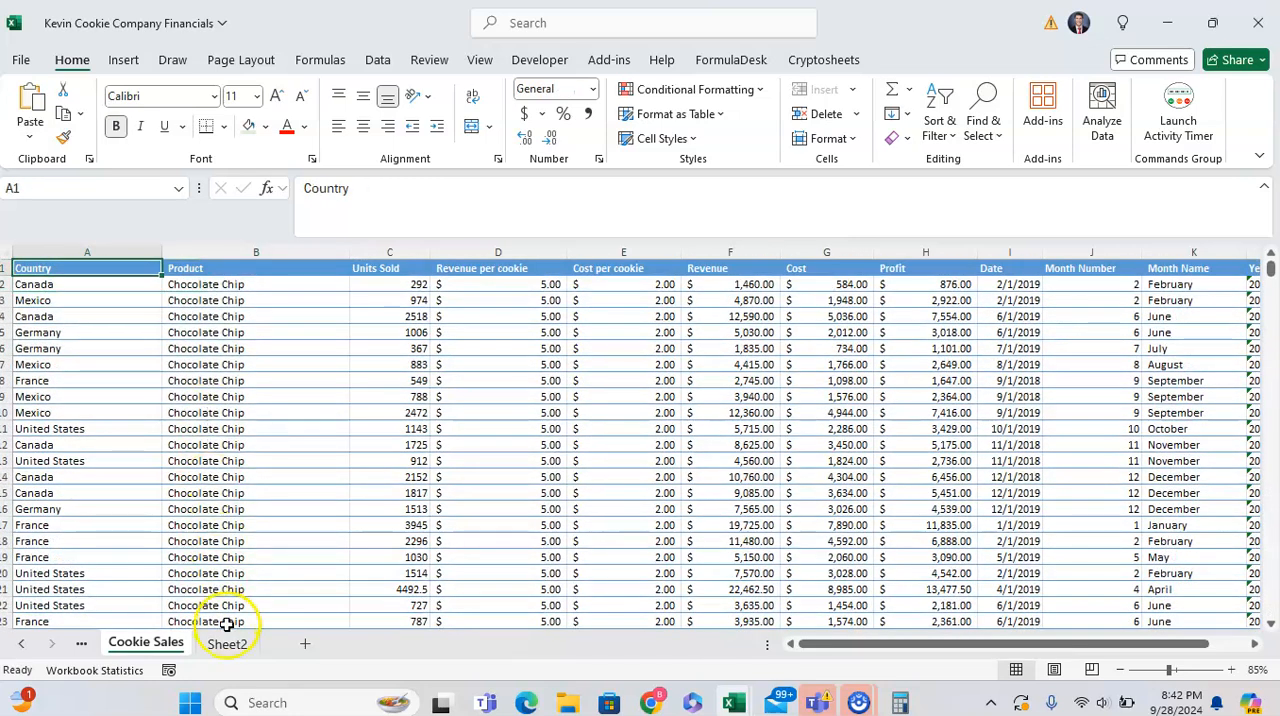
key("shift+Right")
key("shift+Right")
key("shift+Right")
left_click(228, 645)
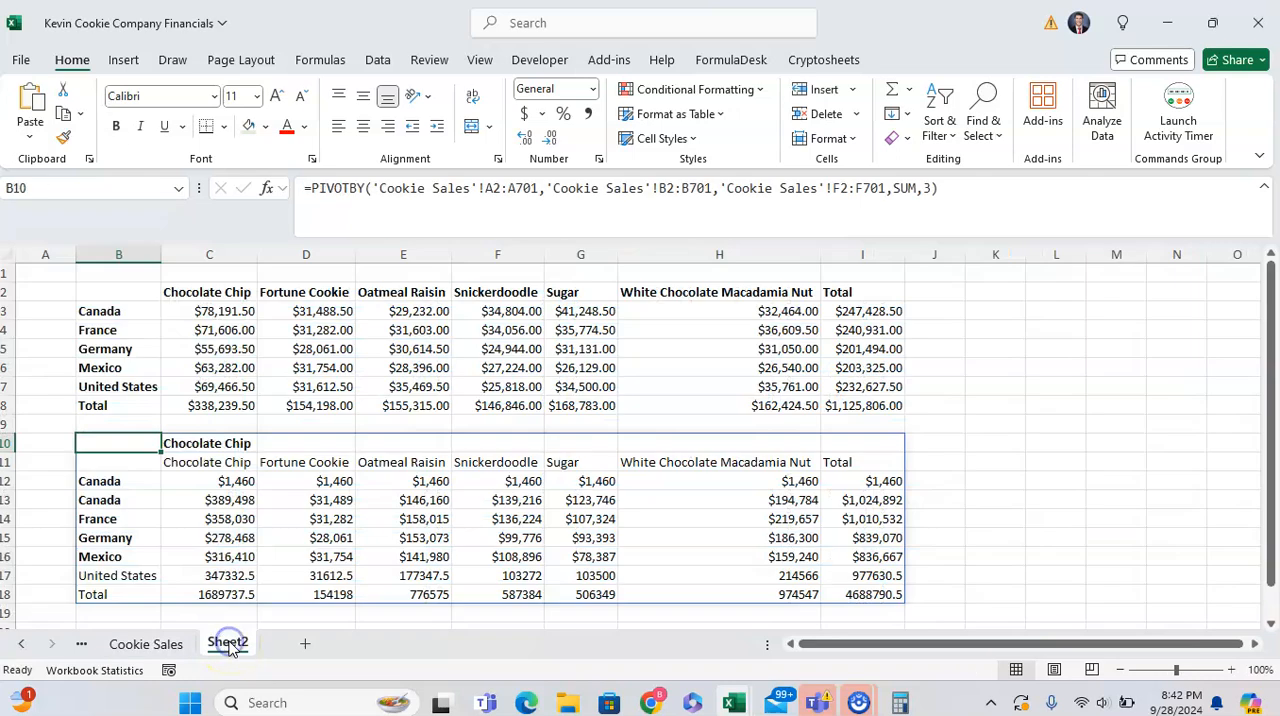
- Start the three PIVOTBY ranges at the header row, using A1:A701, B1:B701 and F1:F701, and enter the formula
key("F2")
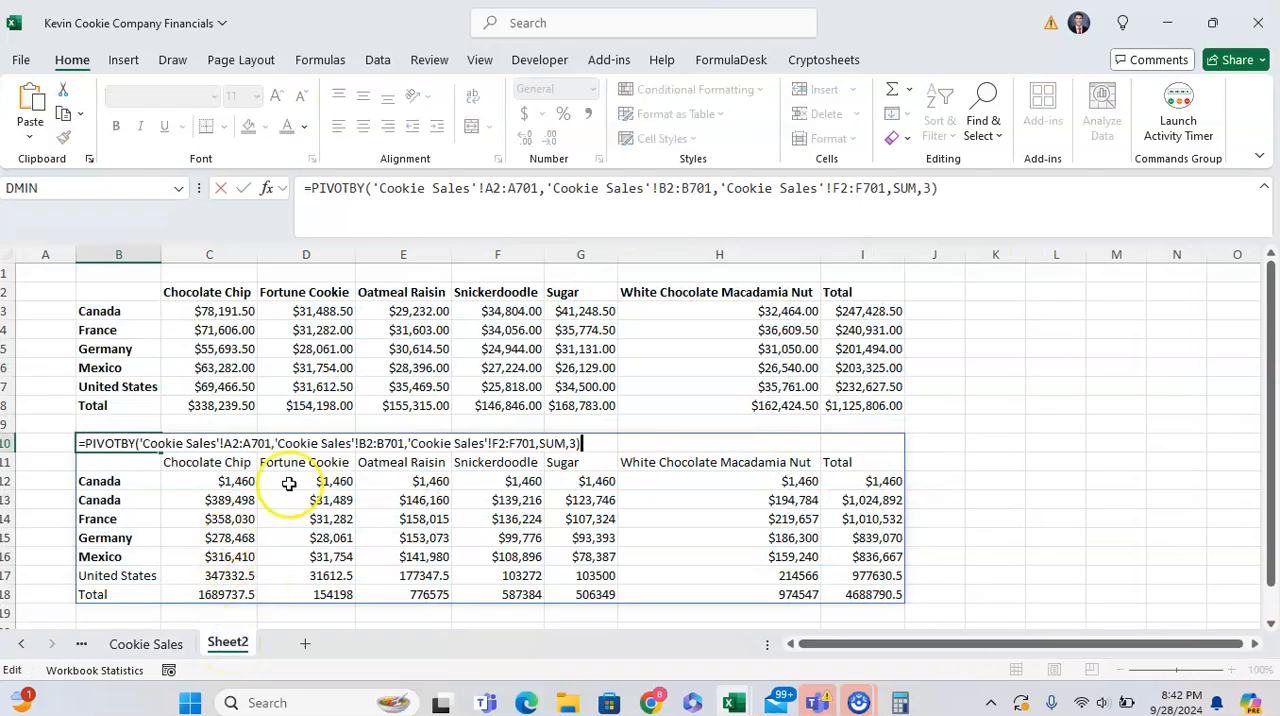
left_click(248, 442)
key("BackSpace")
type("1")
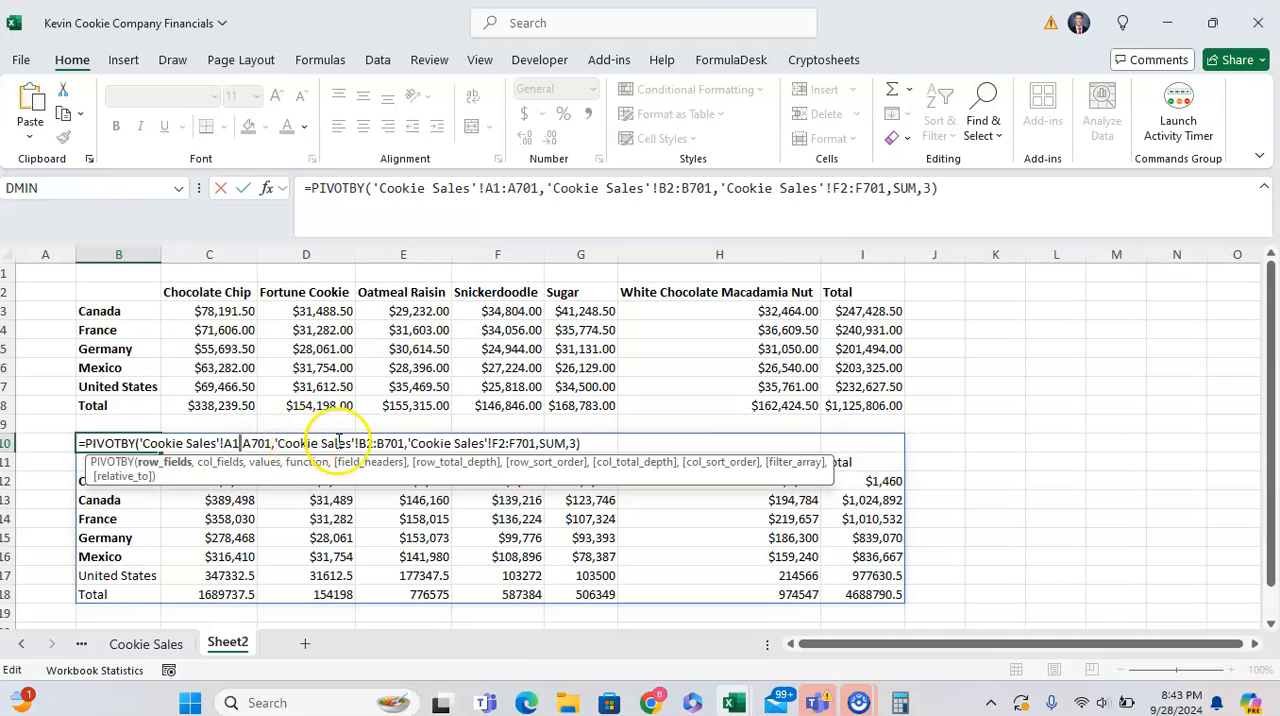
left_click(378, 443)
key("BackSpace")
type("1")
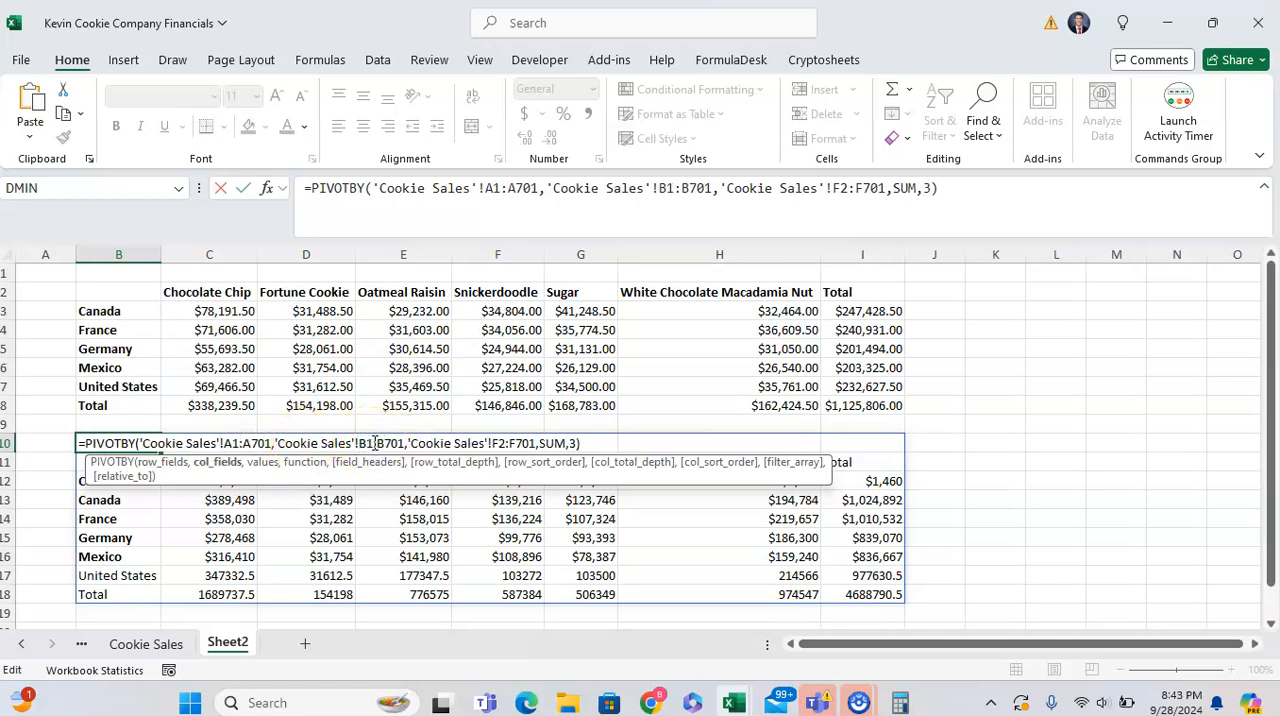
left_click(507, 443)
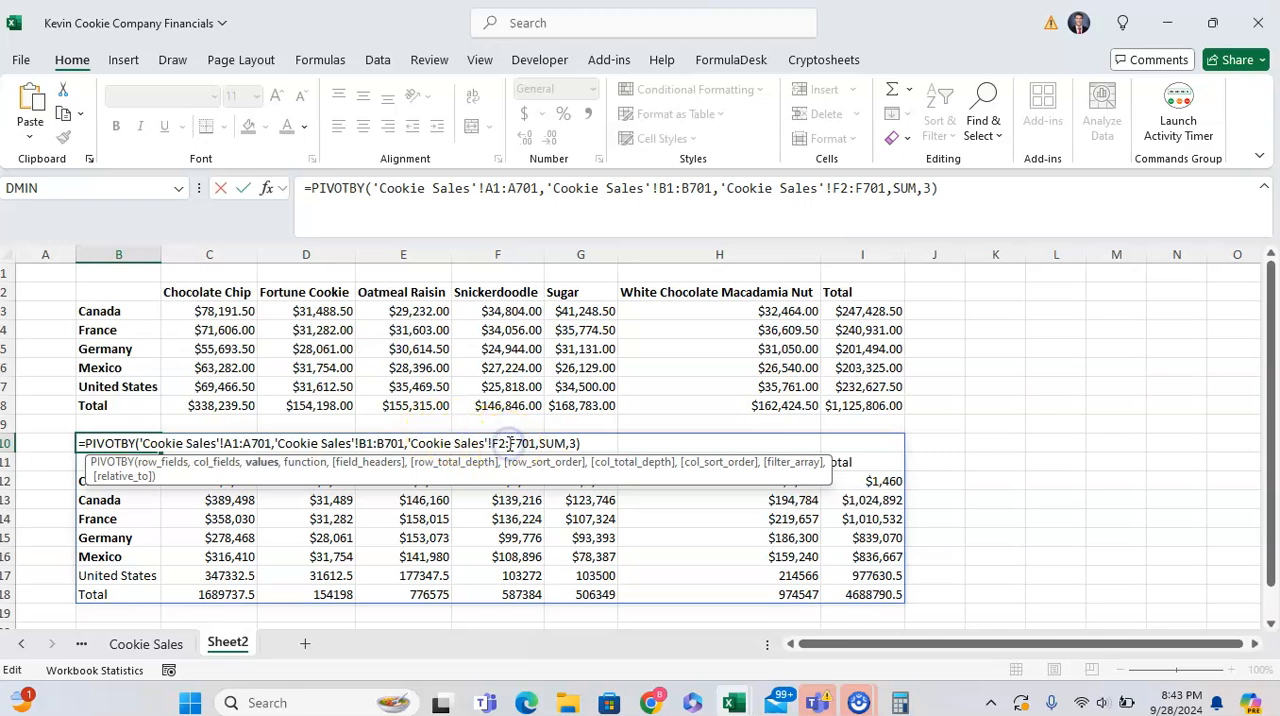
key("BackSpace")
type("1")
key("Tab")
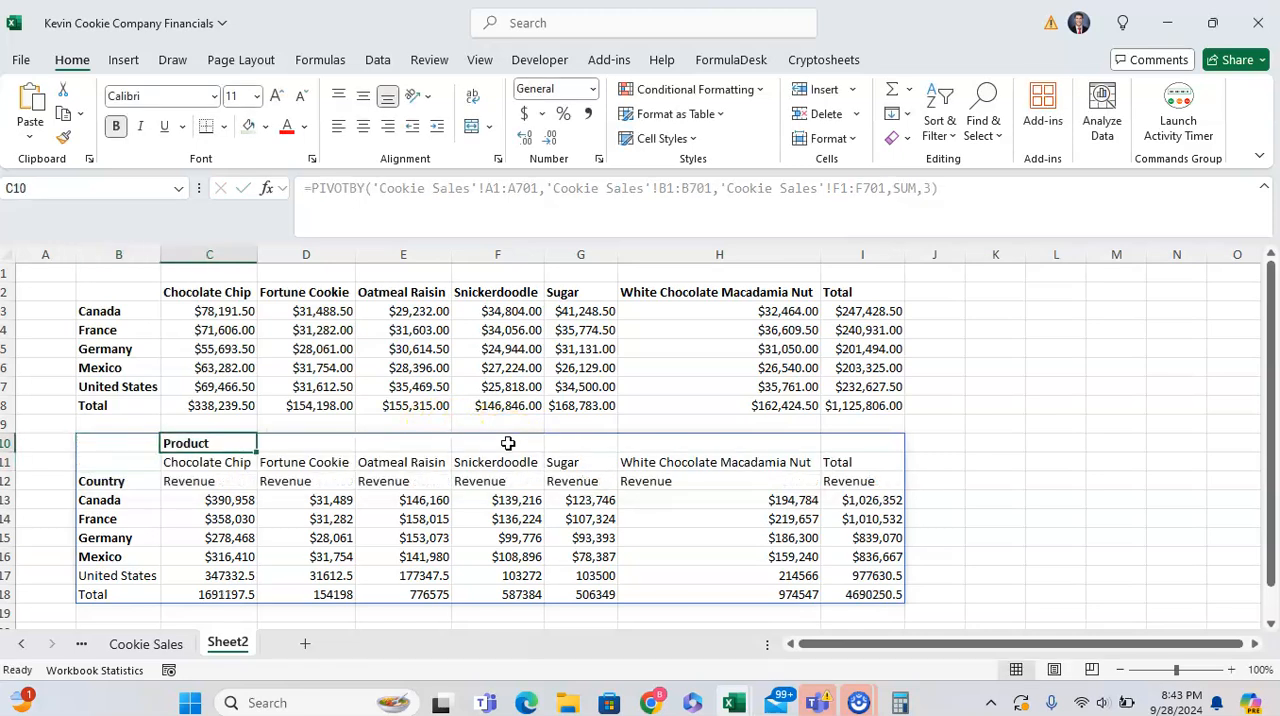
- Examine the pivot's field headings around cells B10 to C12
key("Up")
key("Down")
key("Down")
key("Left")
key("Up")
key("Up")
key("Up")
key("Down")
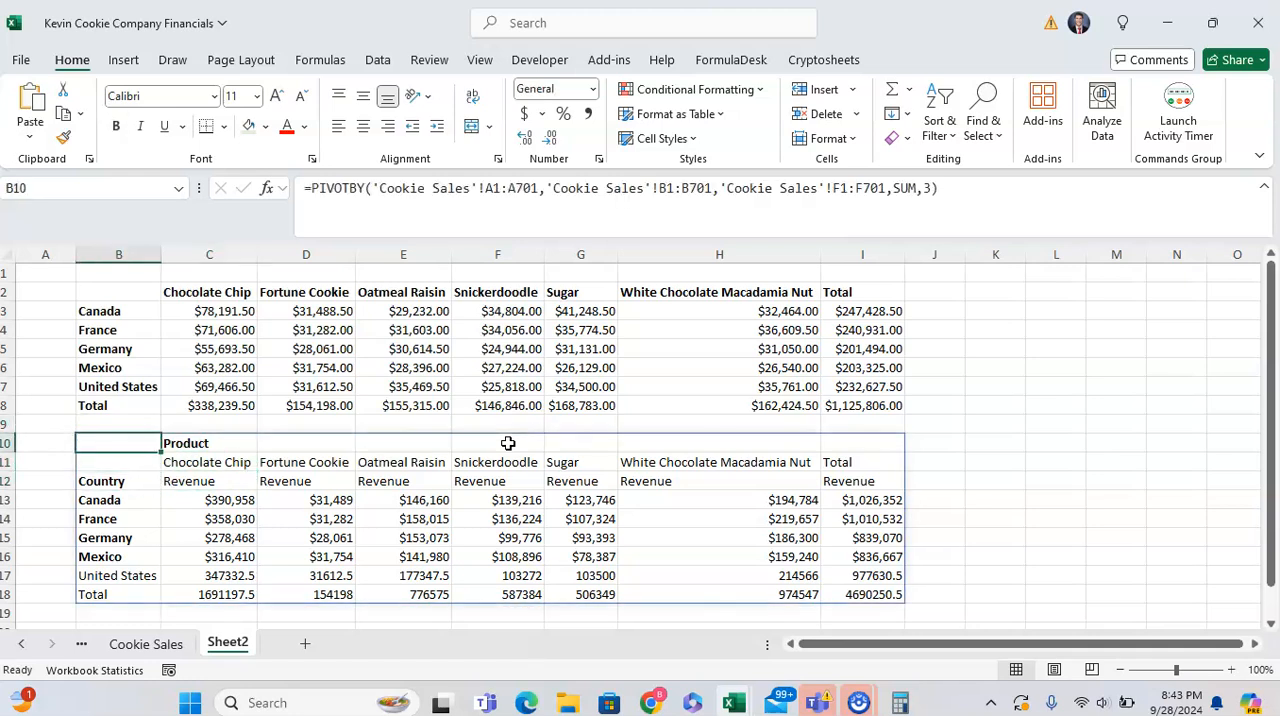
key("Up")
key("Down")
- Undo the last three formula changes in B10, back to the version with field_headers set to 1
key("ctrl+z")
key("ctrl+z")
key("ctrl+z")
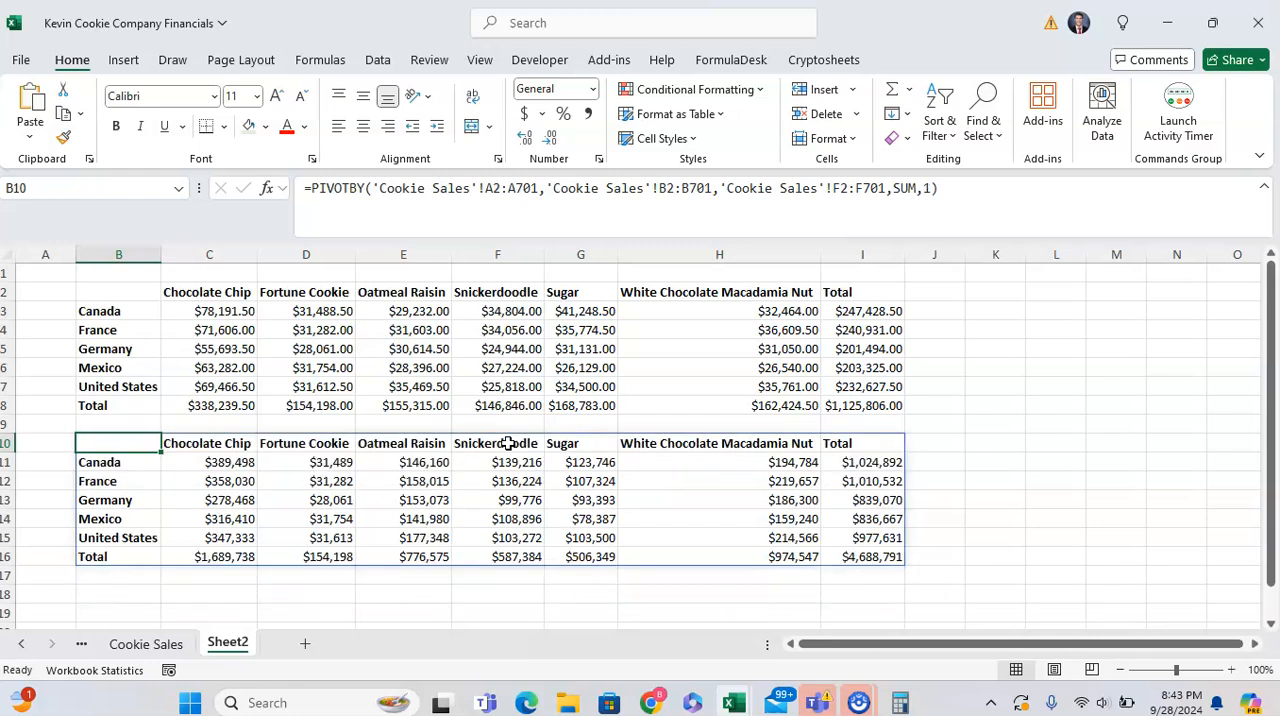
- Add a row_total_depth argument of 0 (No totals) to the PIVOTBY formula in B10 and enter it
key("F2")
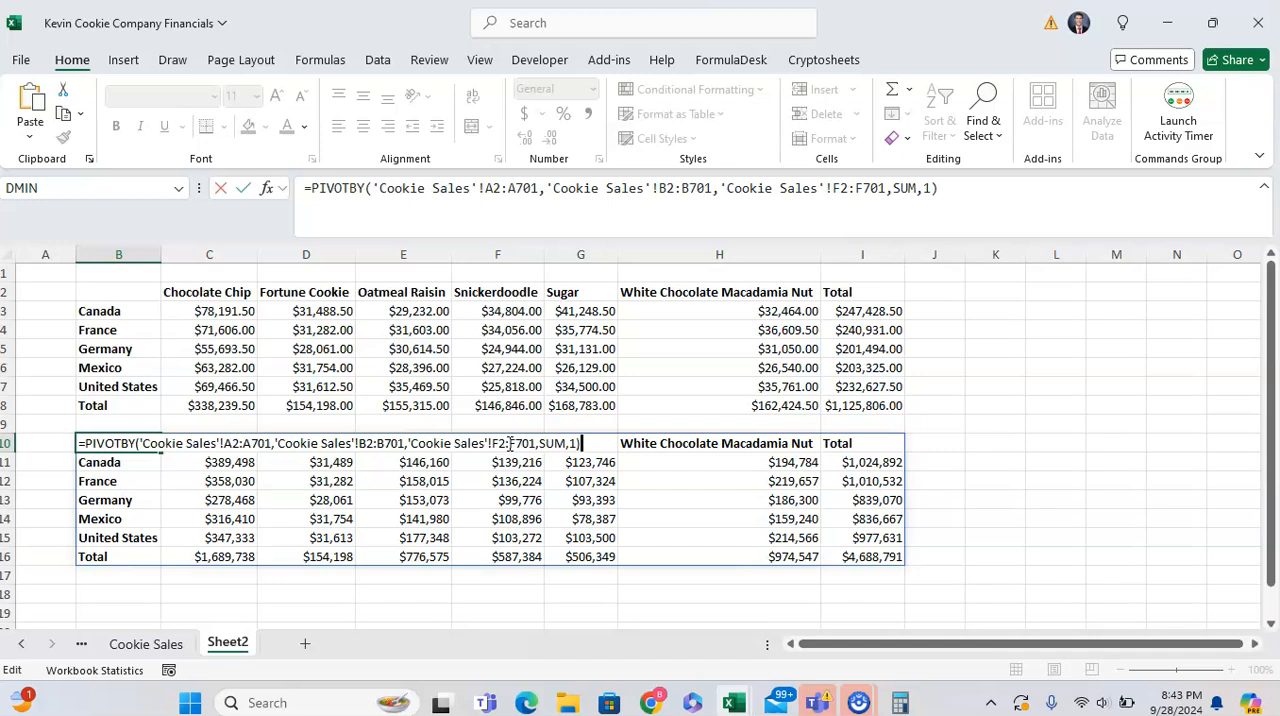
key("Left")
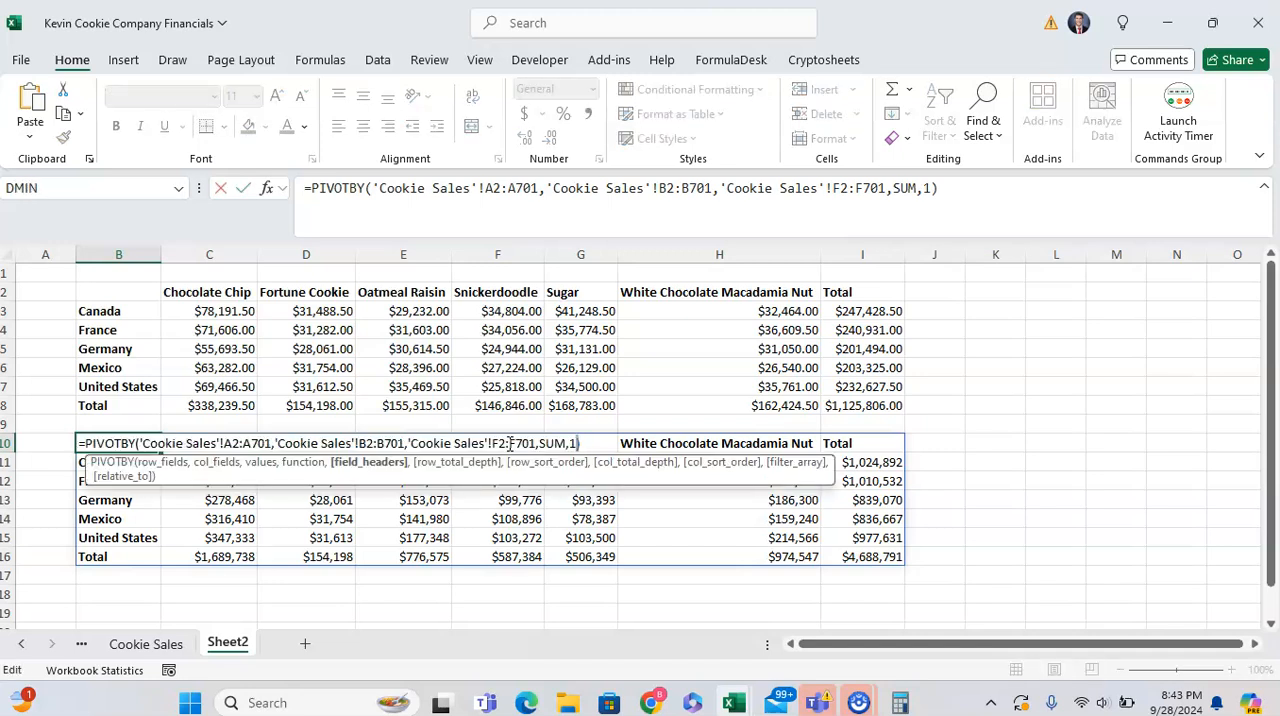
type(",")
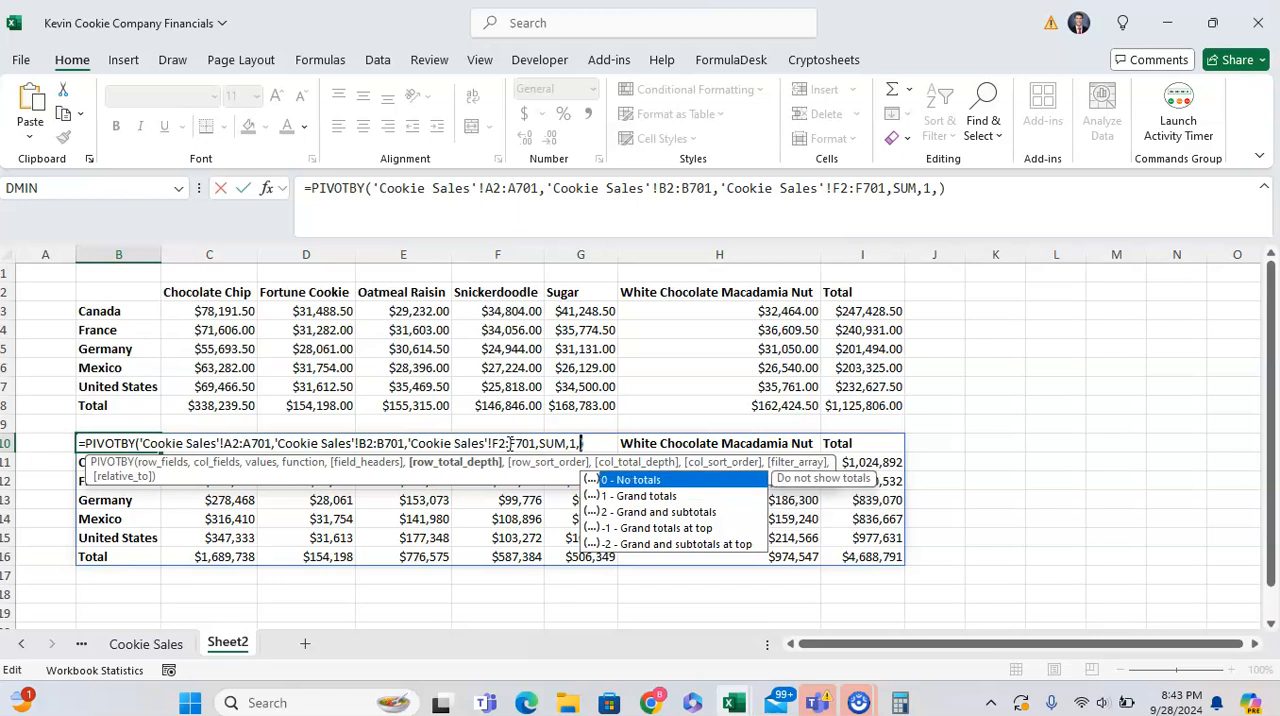
type("0")
key("Return")
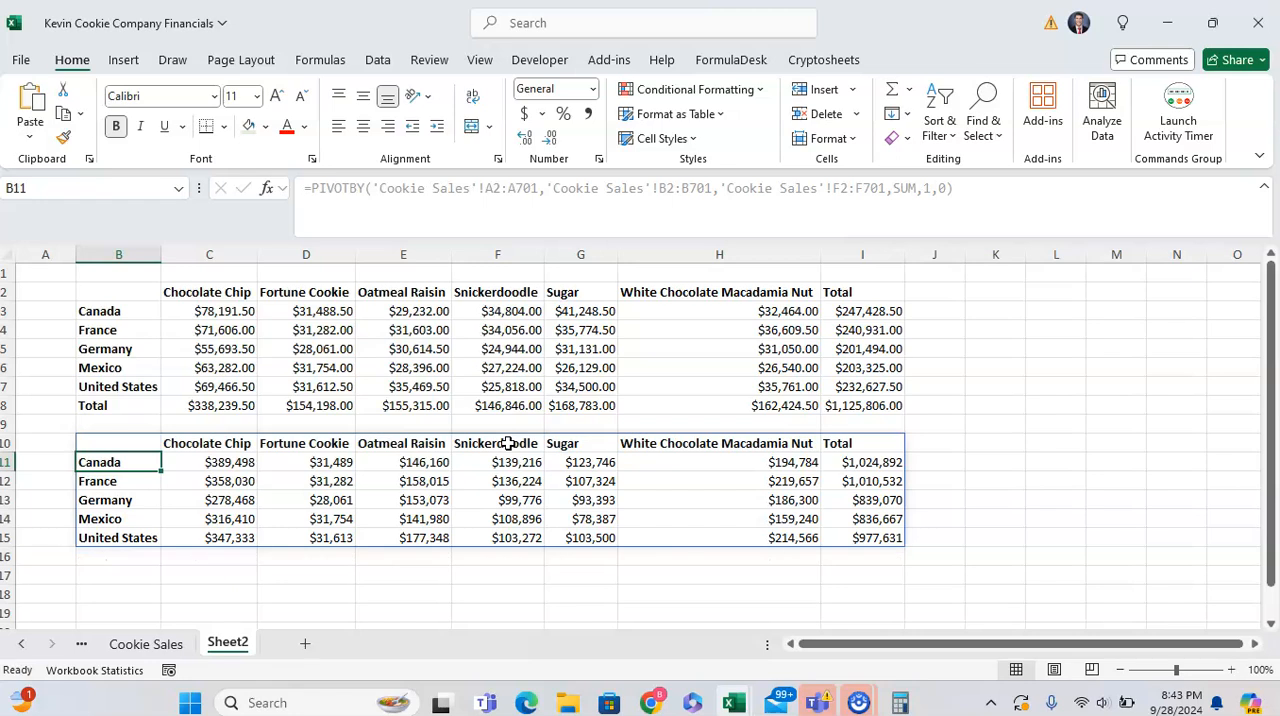
- Undo and redo the row_total_depth edit to compare the pivot with and without its Total row
key("Up")
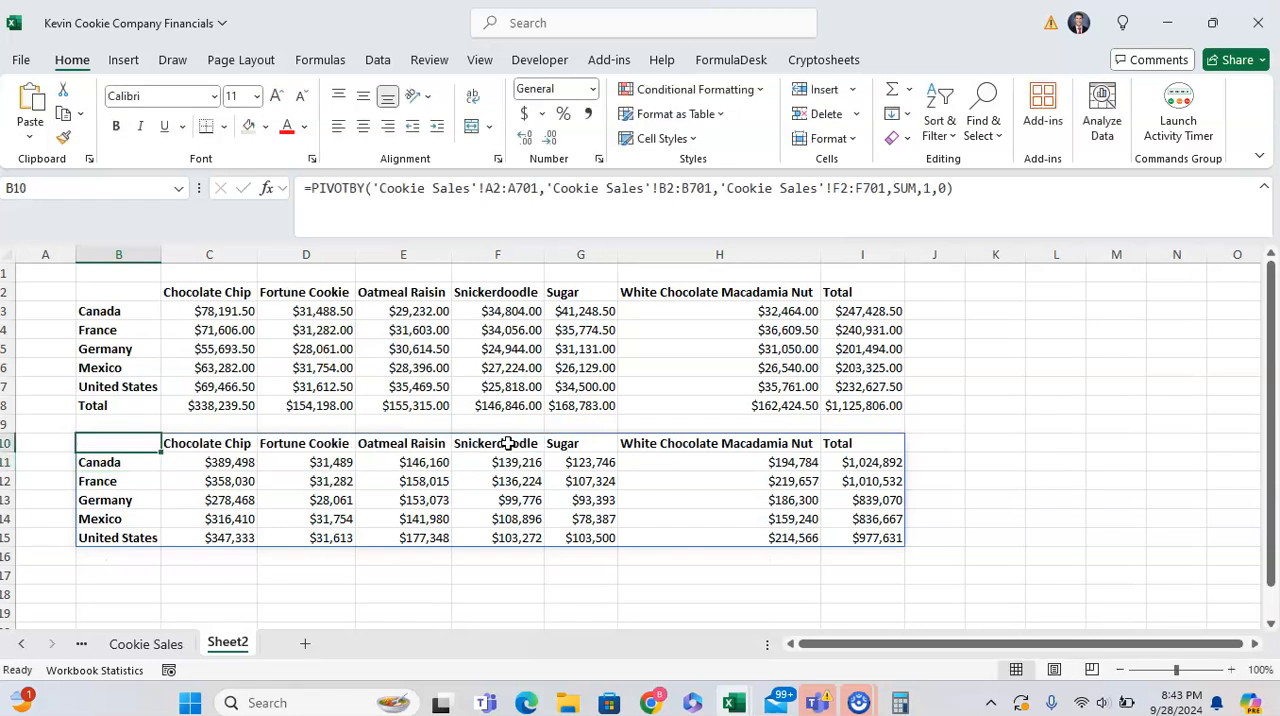
key("ctrl+z")
key("Down")
key("ctrl+Down")
key("ctrl+shift+Right")
key("Up")
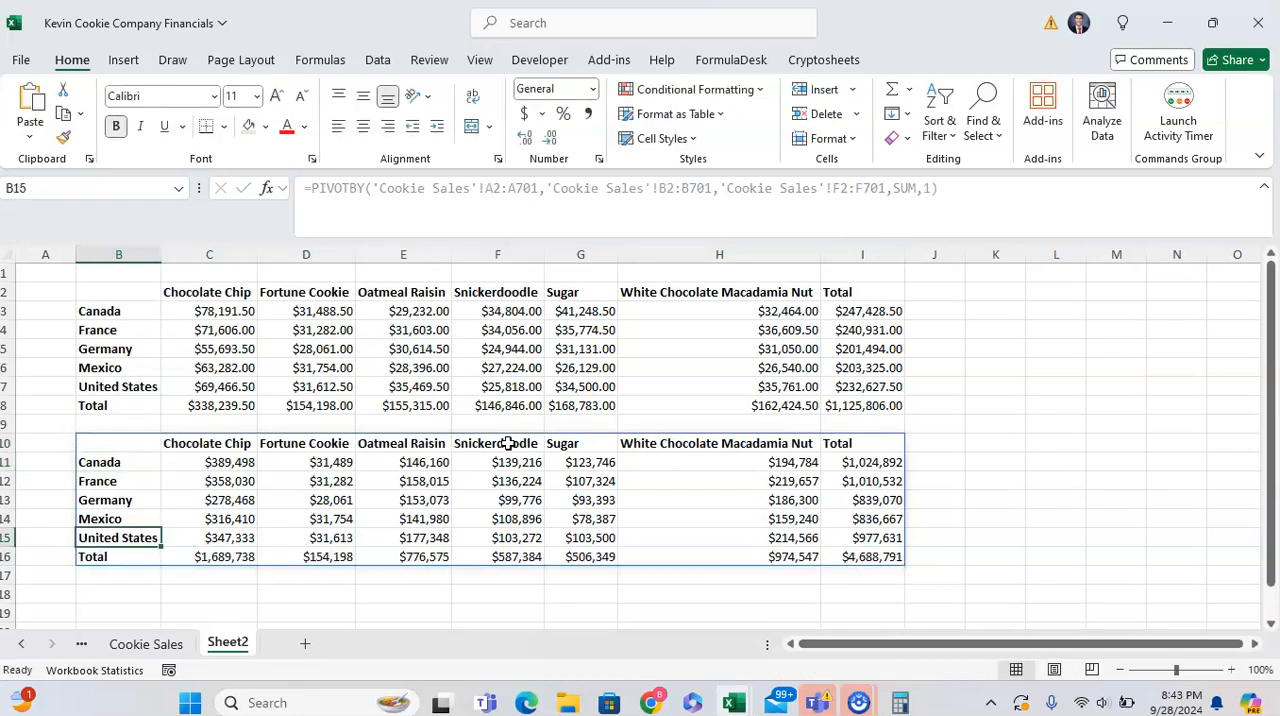
key("ctrl+Up")
key("ctrl+y")
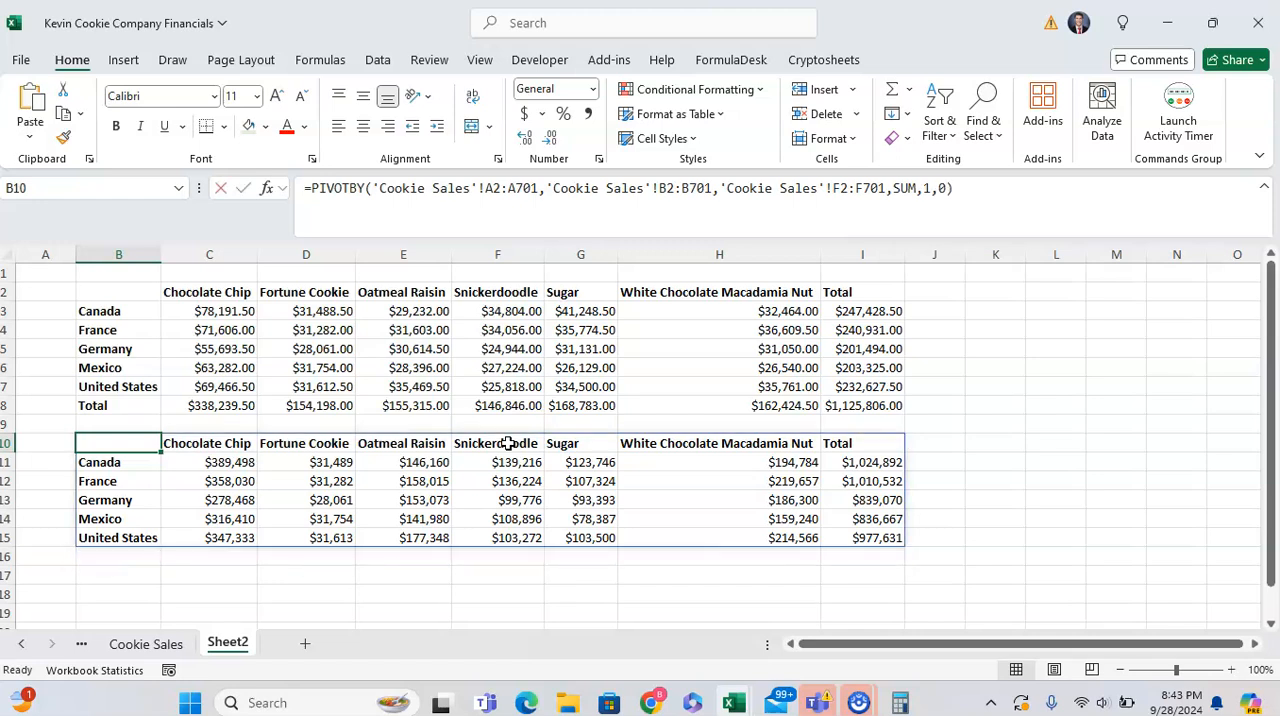
- Change the row_total_depth argument in B10 to -1 (Grand totals at top) and enter the formula
key("F2")
key("Left")
key("BackSpace")
type("1")
key("BackSpace")
key("BackSpace")
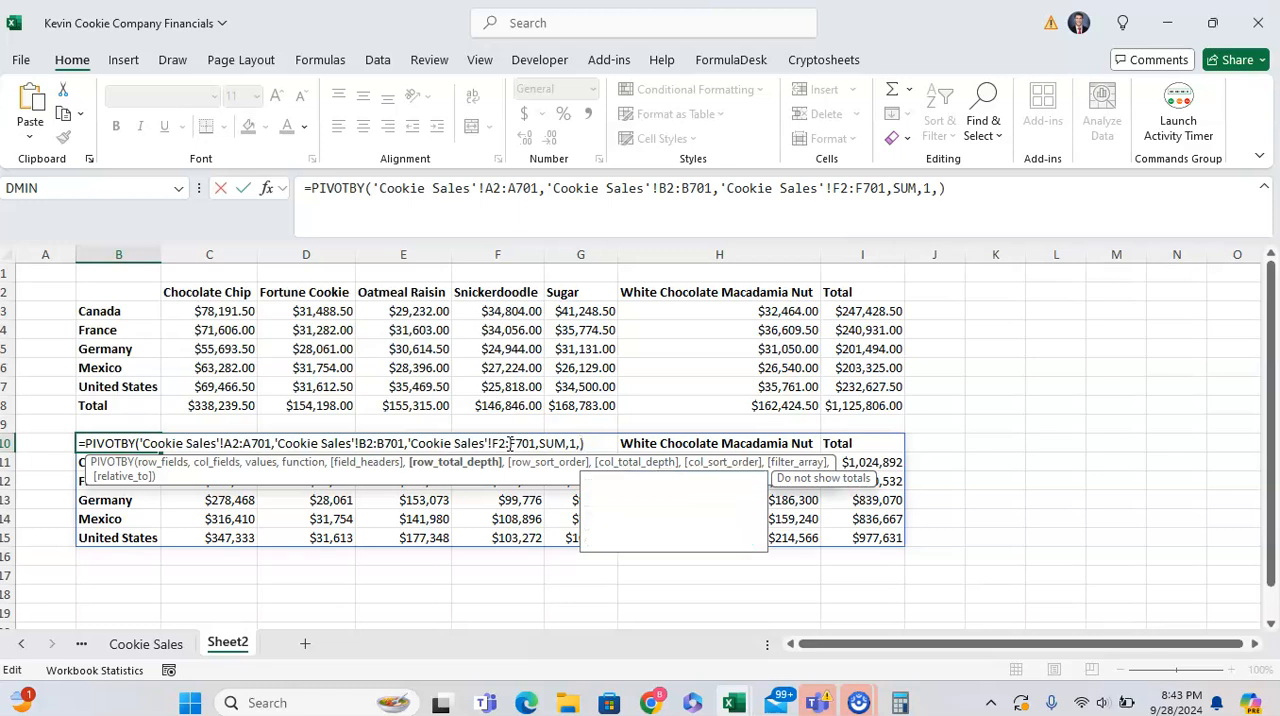
type("-1")
key("Return")
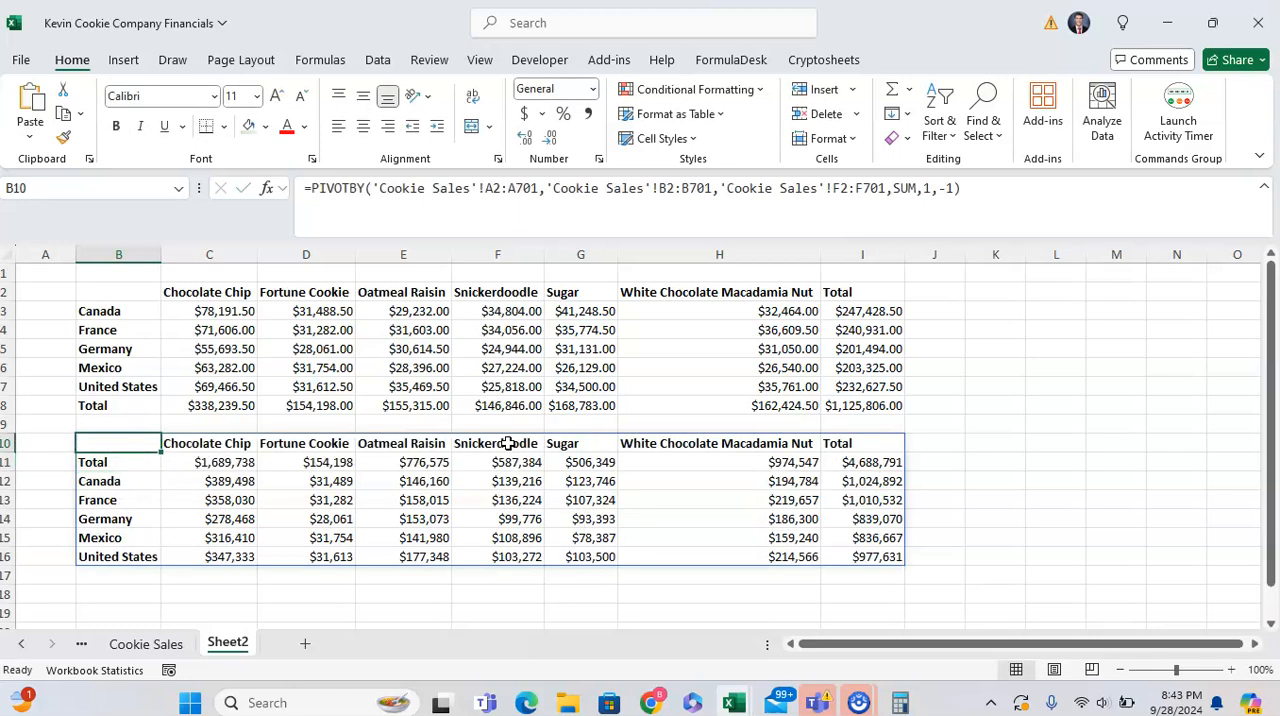
- Try a row_total_depth of -2 (Grand and subtotals at top) in B10's PIVOTBY formula
key("F2")
key("Left")
key("BackSpace")
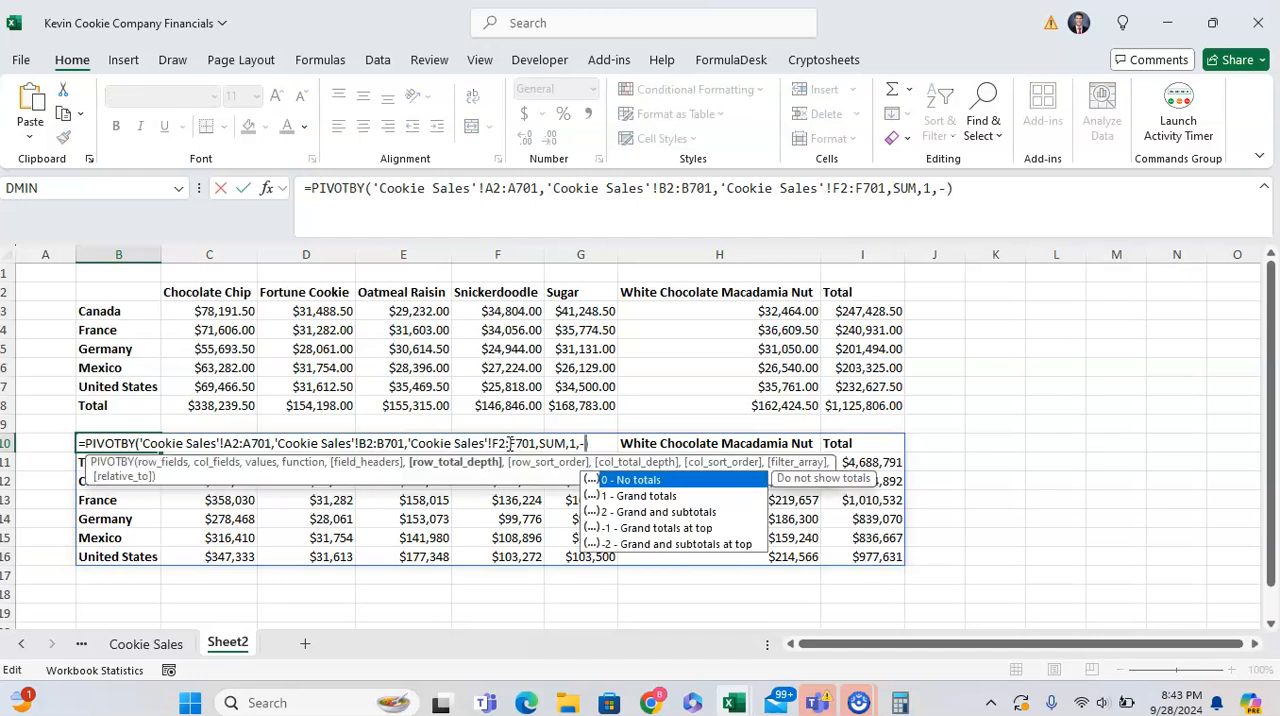
type("2")
key("Return")
key("Up")
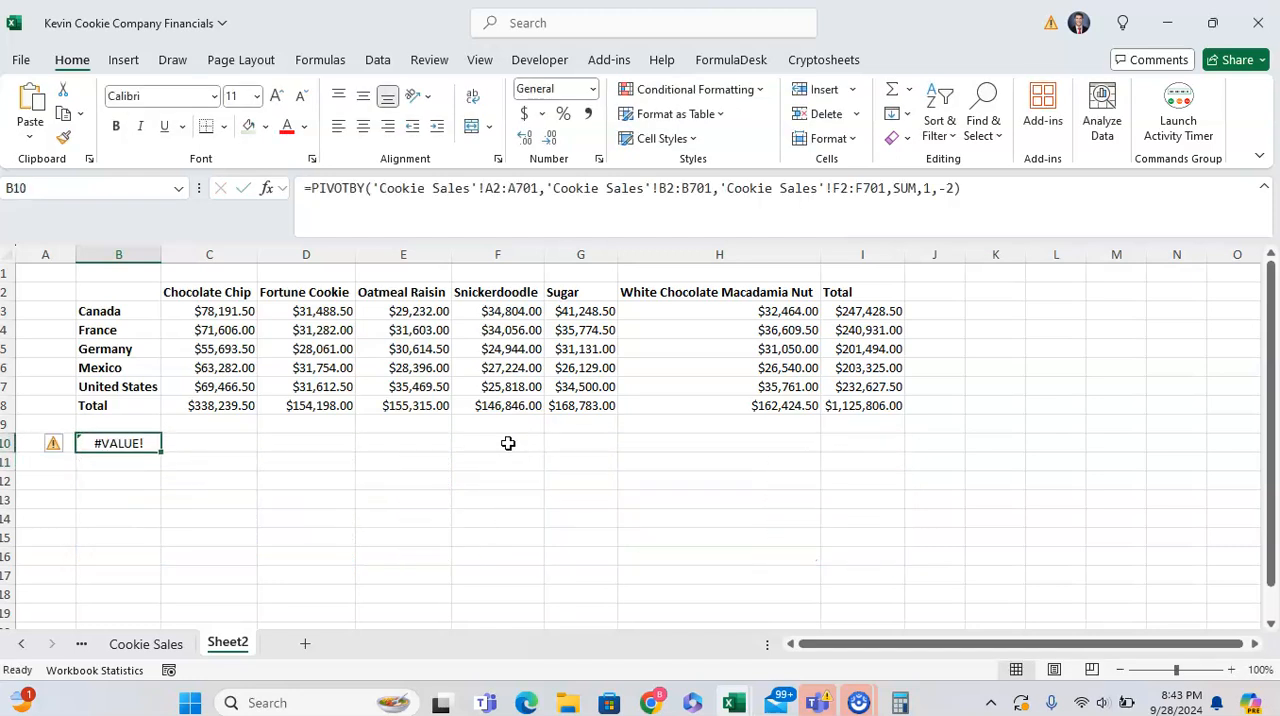
- Set the row_total_depth argument in B10's PIVOTBY formula to 1 (Grand totals) and enter it
key("F2")
key("Escape")
key("F2")
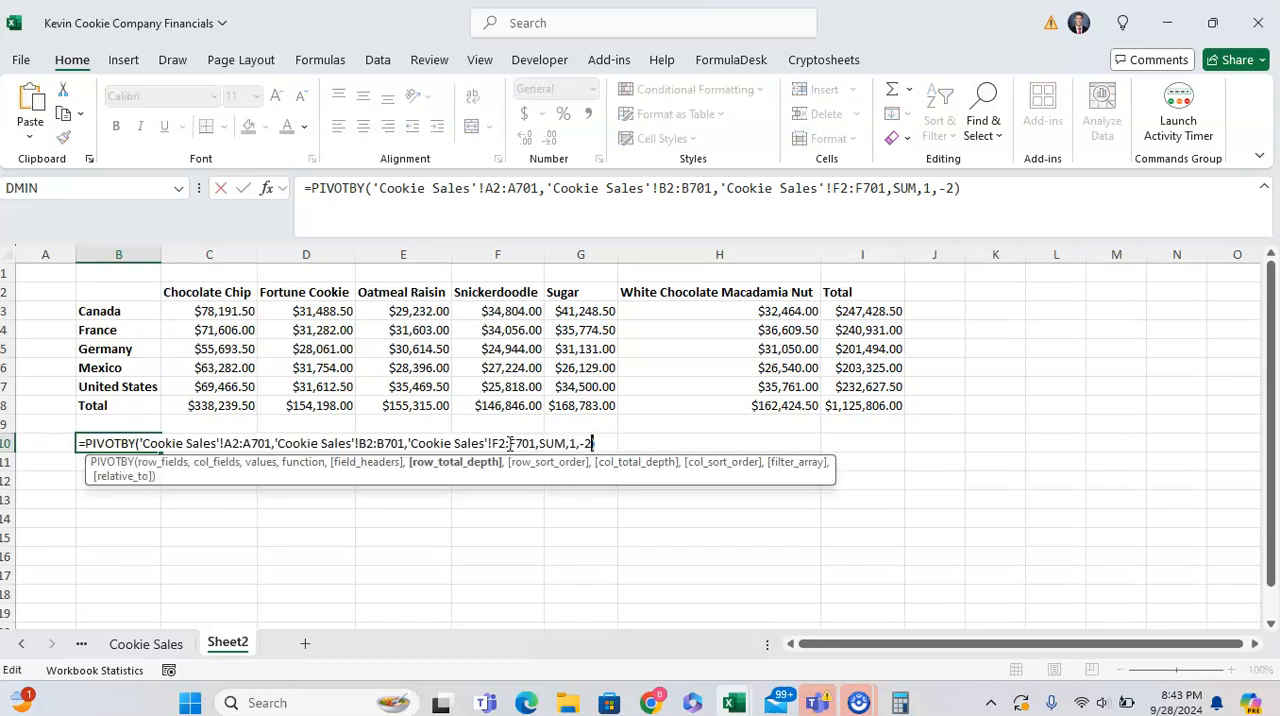
key("Left")
key("BackSpace")
key("BackSpace")
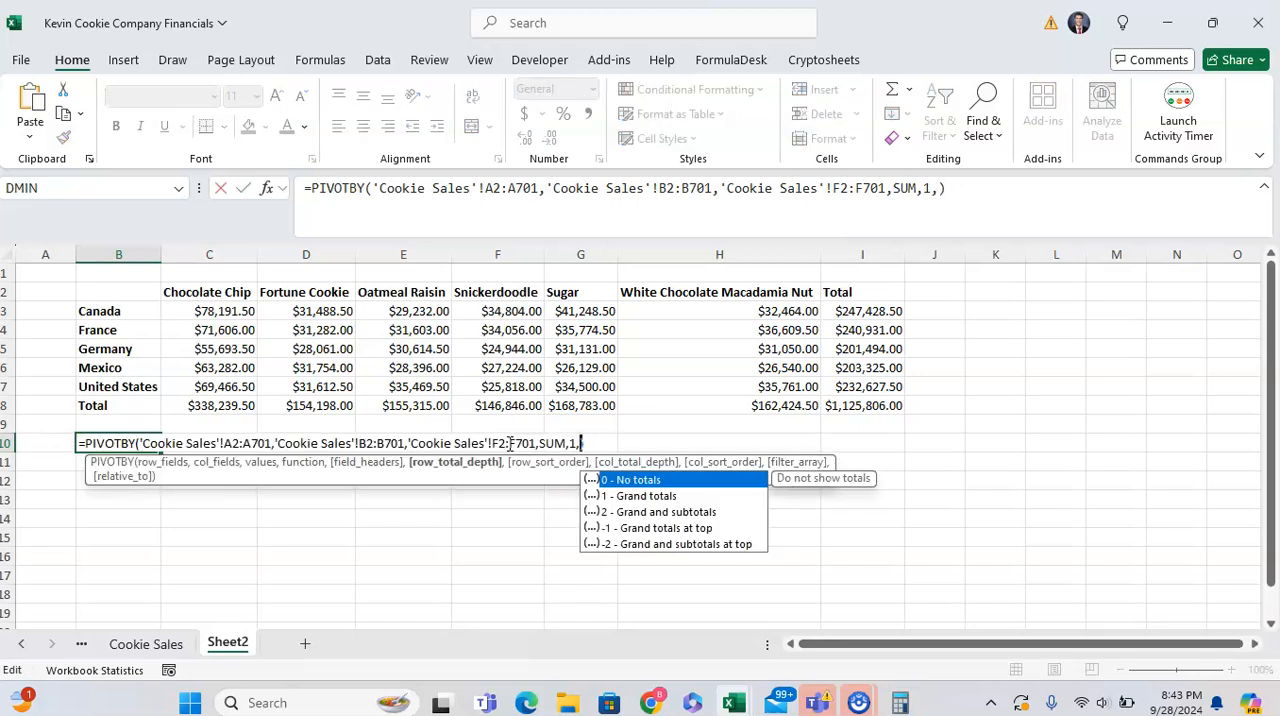
type("1")
key("Return")
key("Up")
- Try a col_total_depth of -1 (Grand totals at top) in B10's PIVOTBY formula, leaving row_sort_order empty
key("F2")
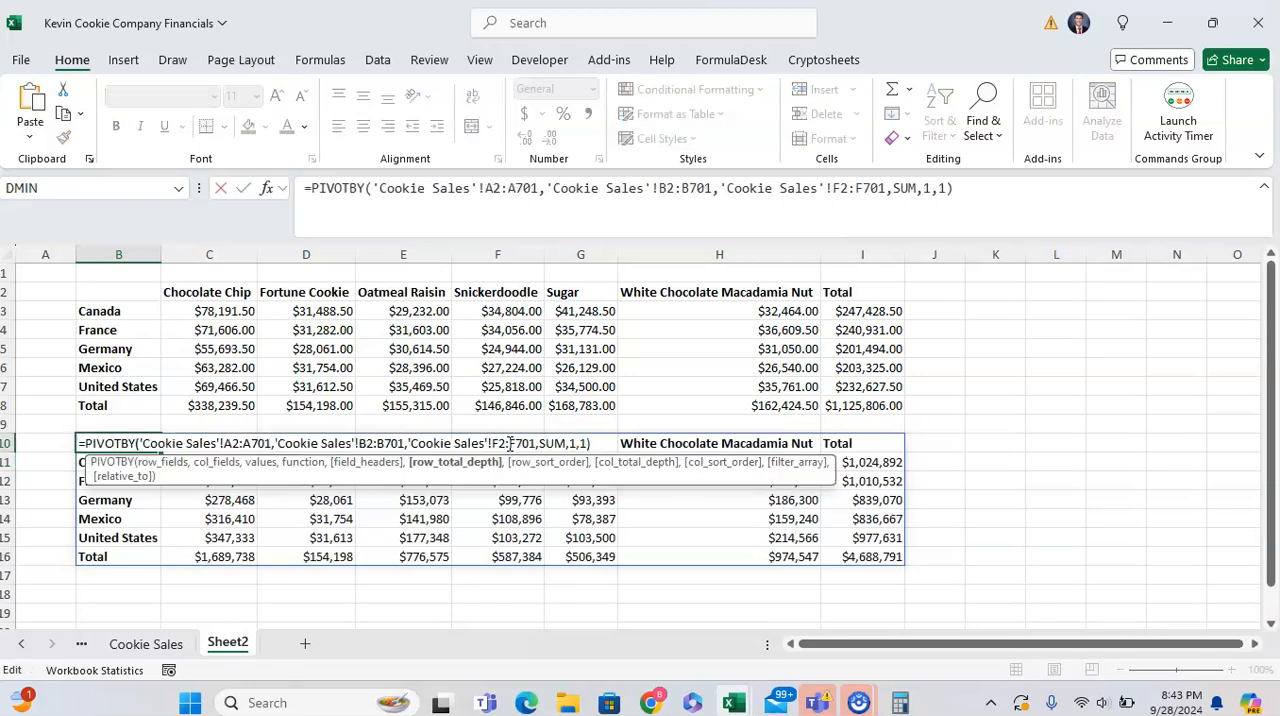
type(",")
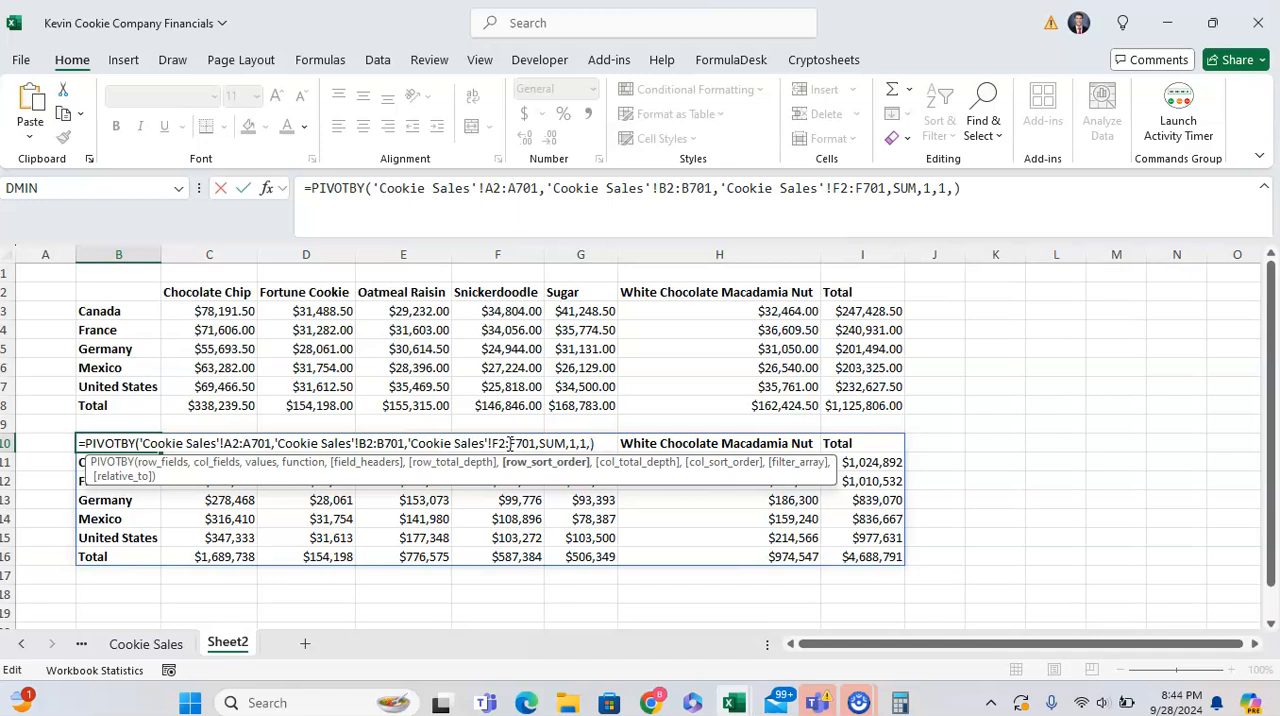
type(",")
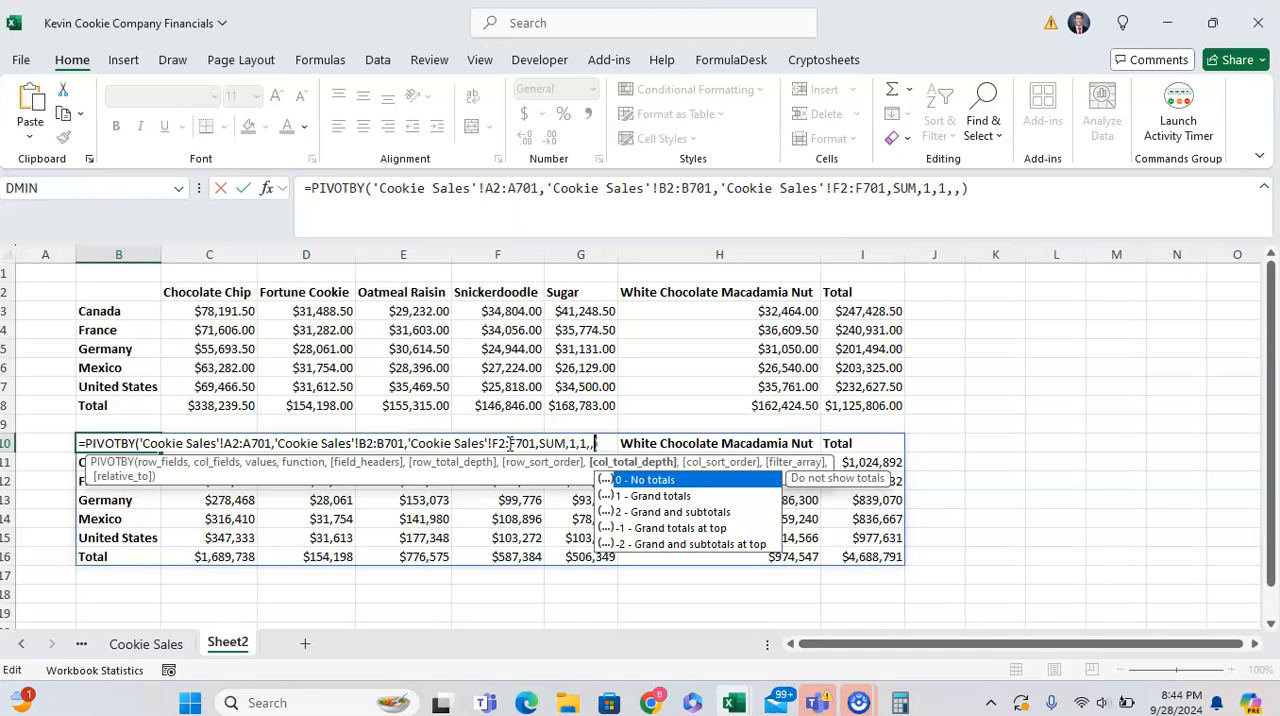
key("Down")
key("Down")
key("Up")
key("Up")
key("Down")
key("Down")
key("Up")
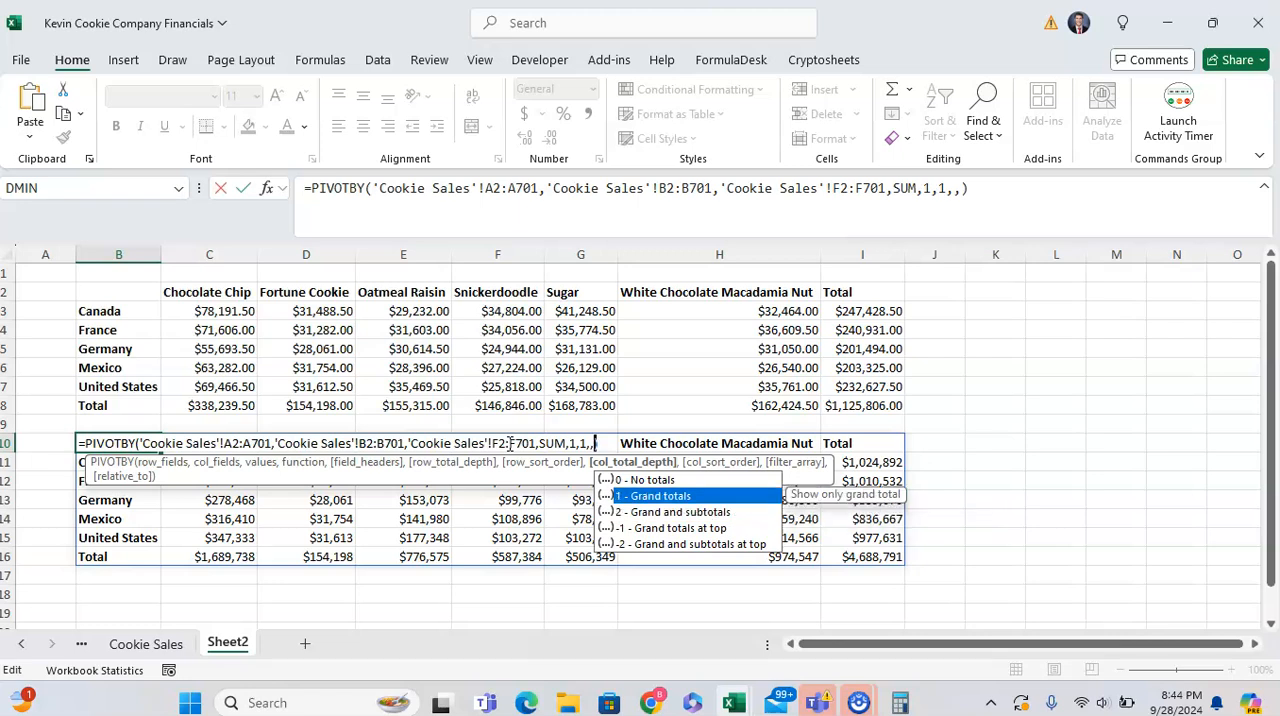
key("Up")
key("Down")
key("Down")
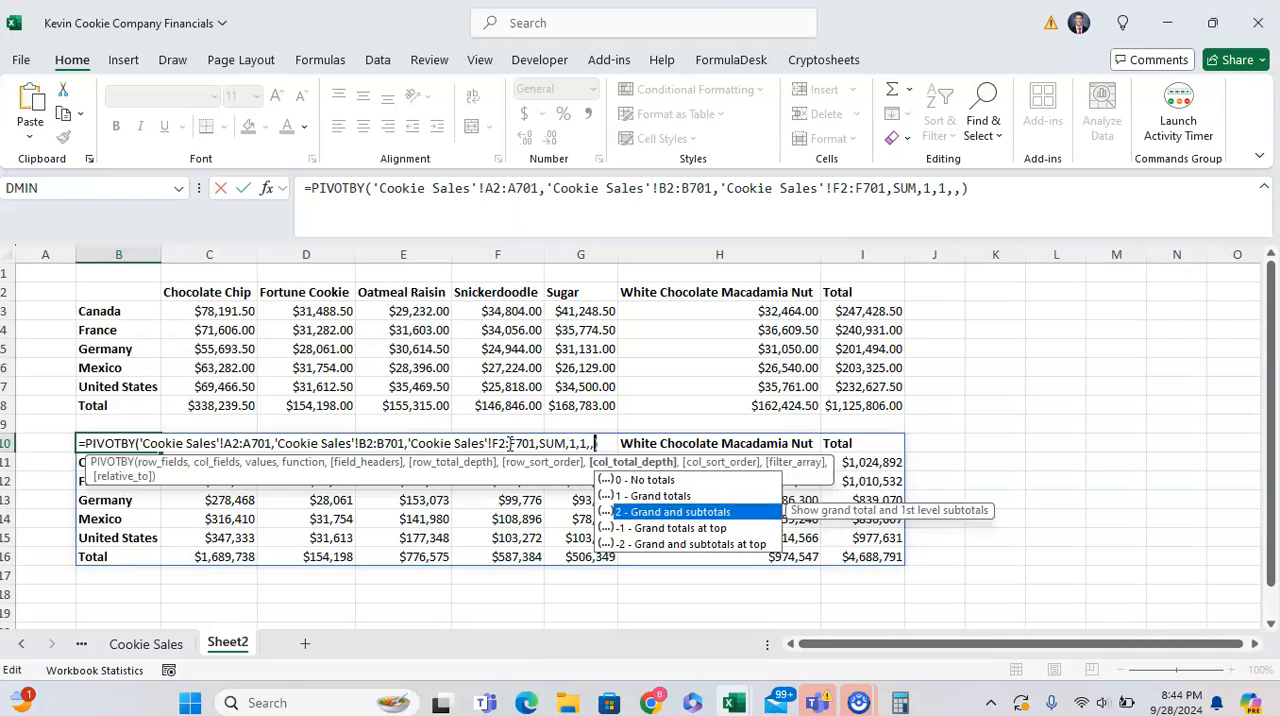
key("Down")
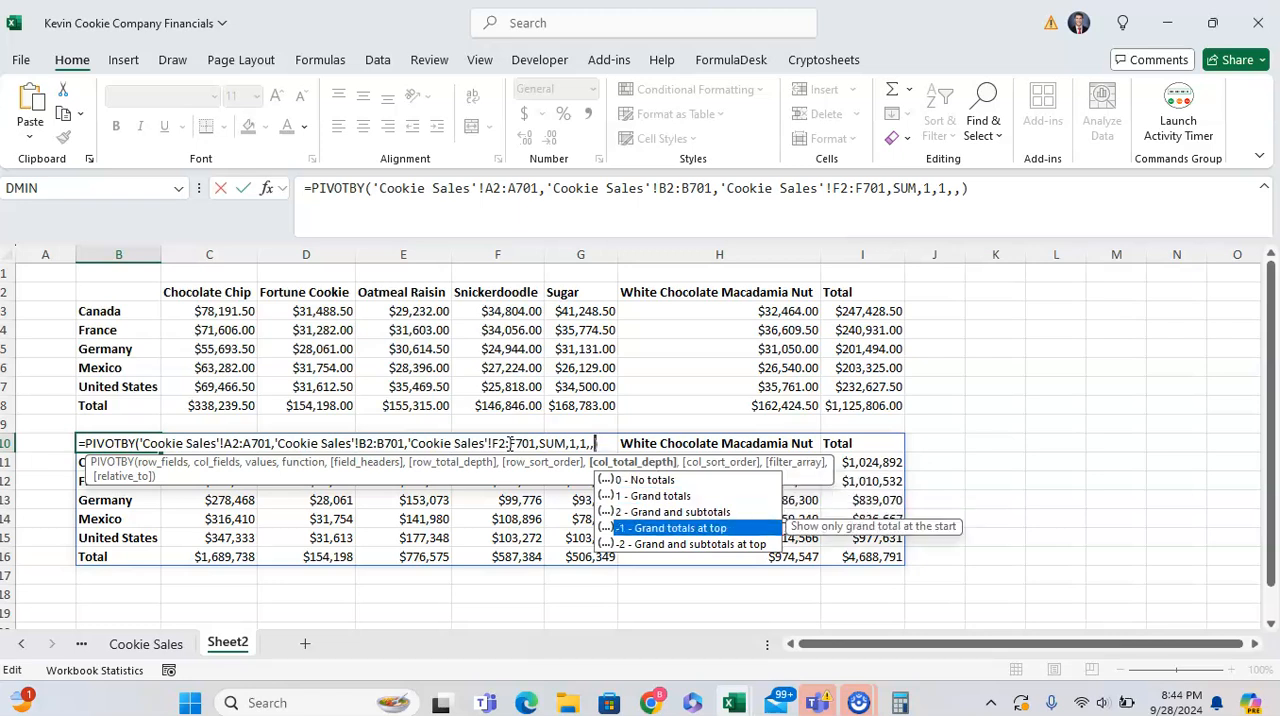
type("-1")
key("Return")
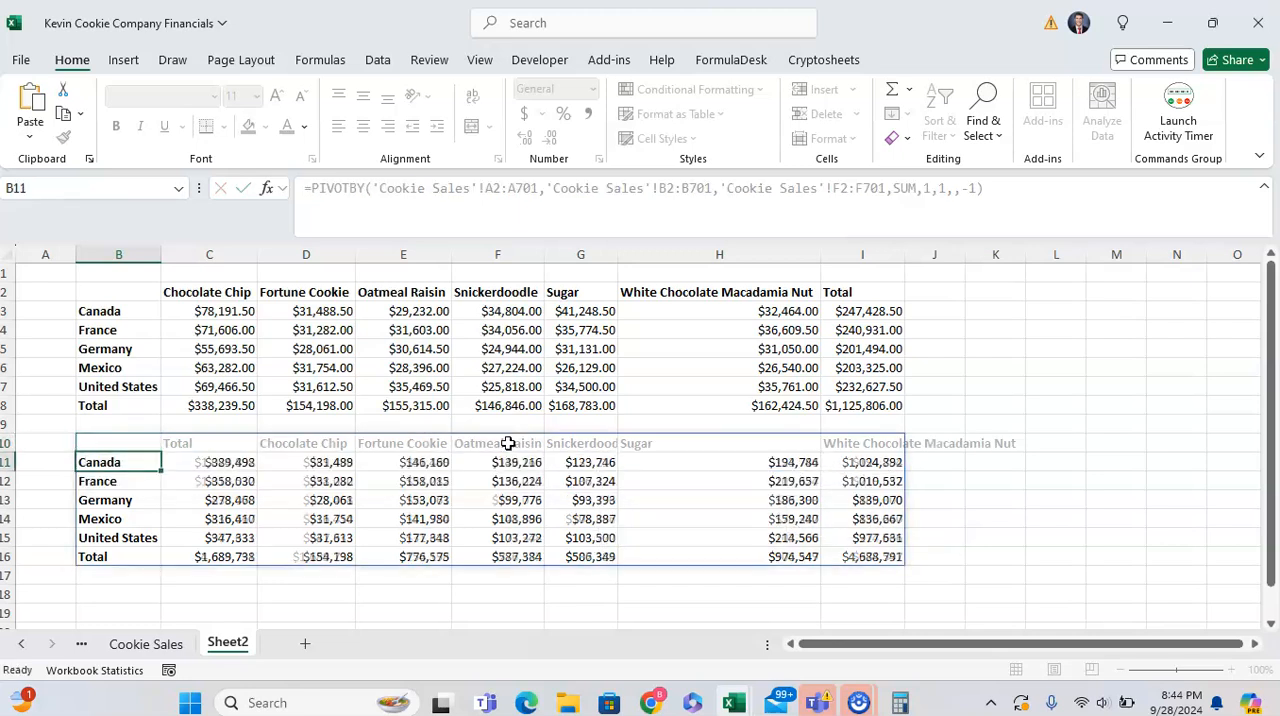
- Check the Total column's placement in the second pivot's header row and undo the col_total_depth edit
key("Up")
key("Right")
key("Left")
key("Right")
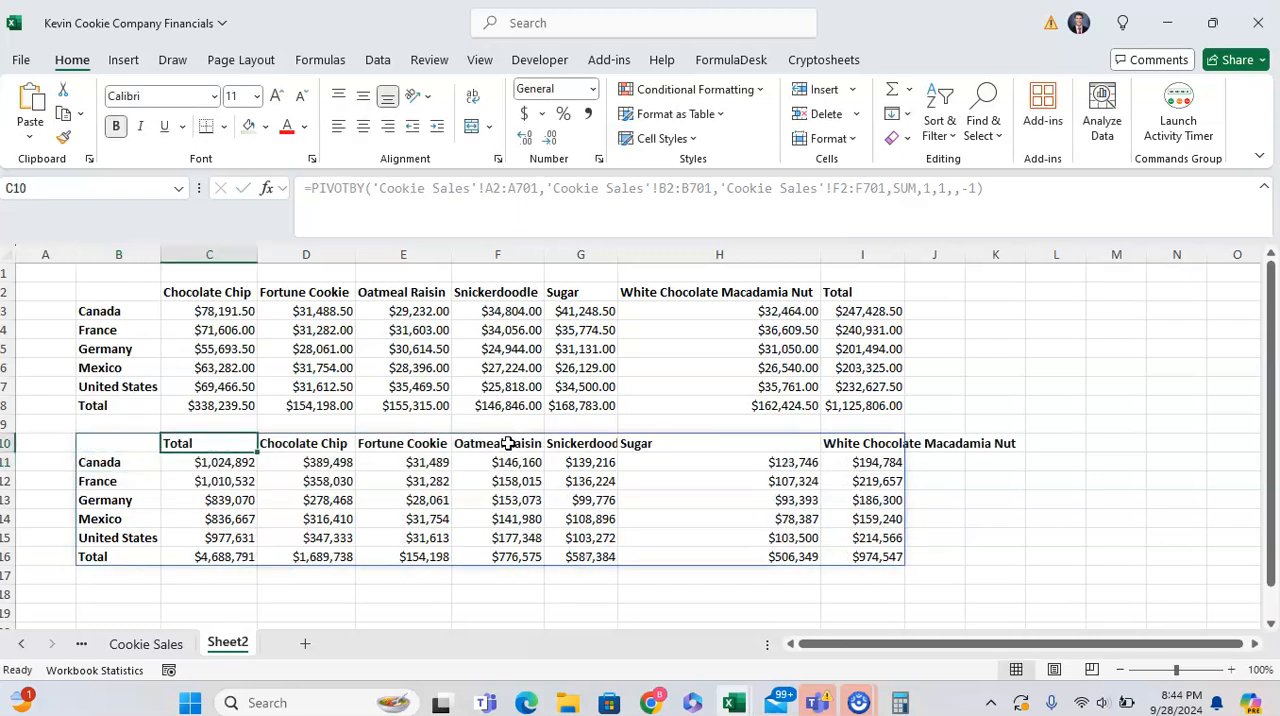
key("ctrl+z")
- Examine the col_sort_order, filter_array and relative_to arguments of B10's PIVOTBY formula, discarding the edit
key("F2")
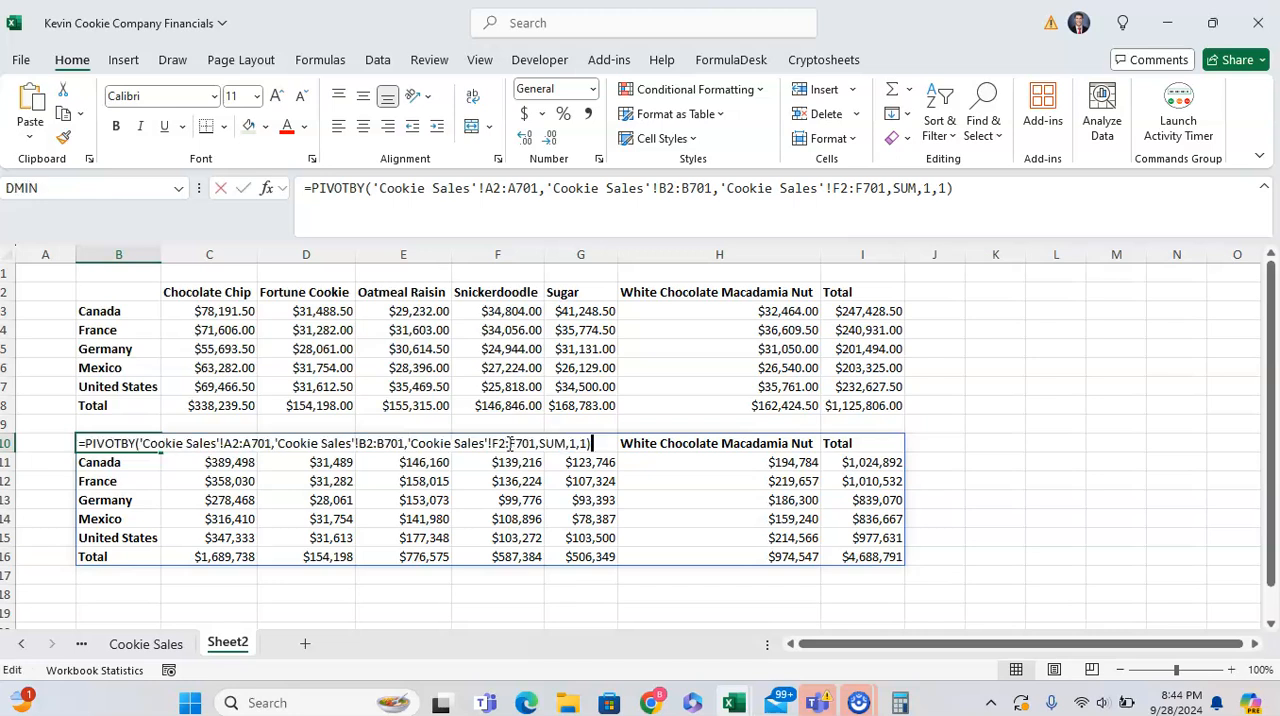
key("BackSpace")
type(",,,")
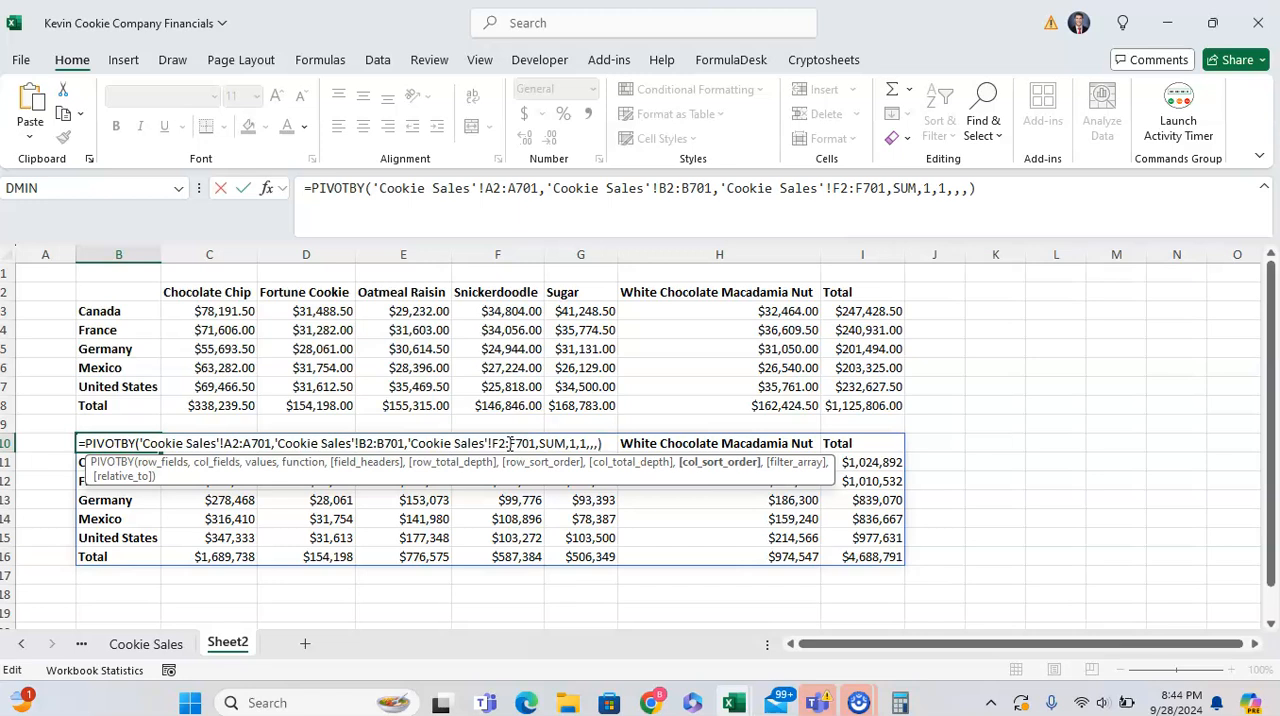
type(",")
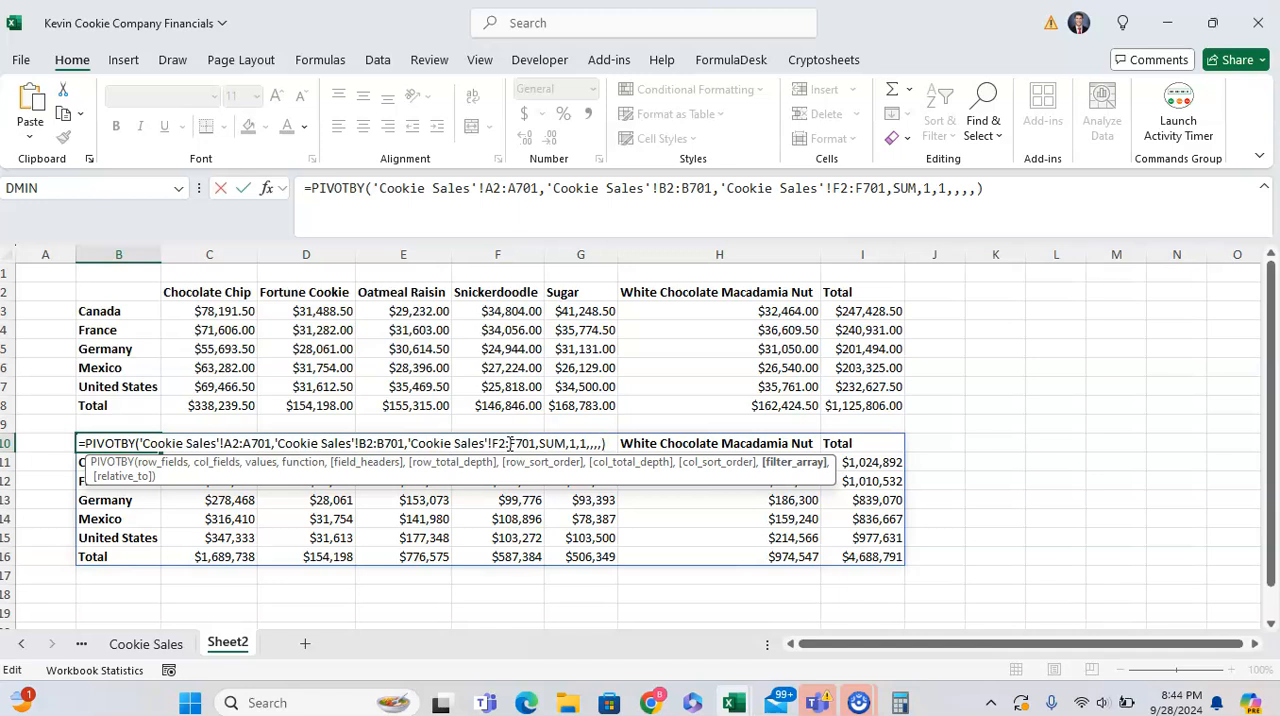
type(",")
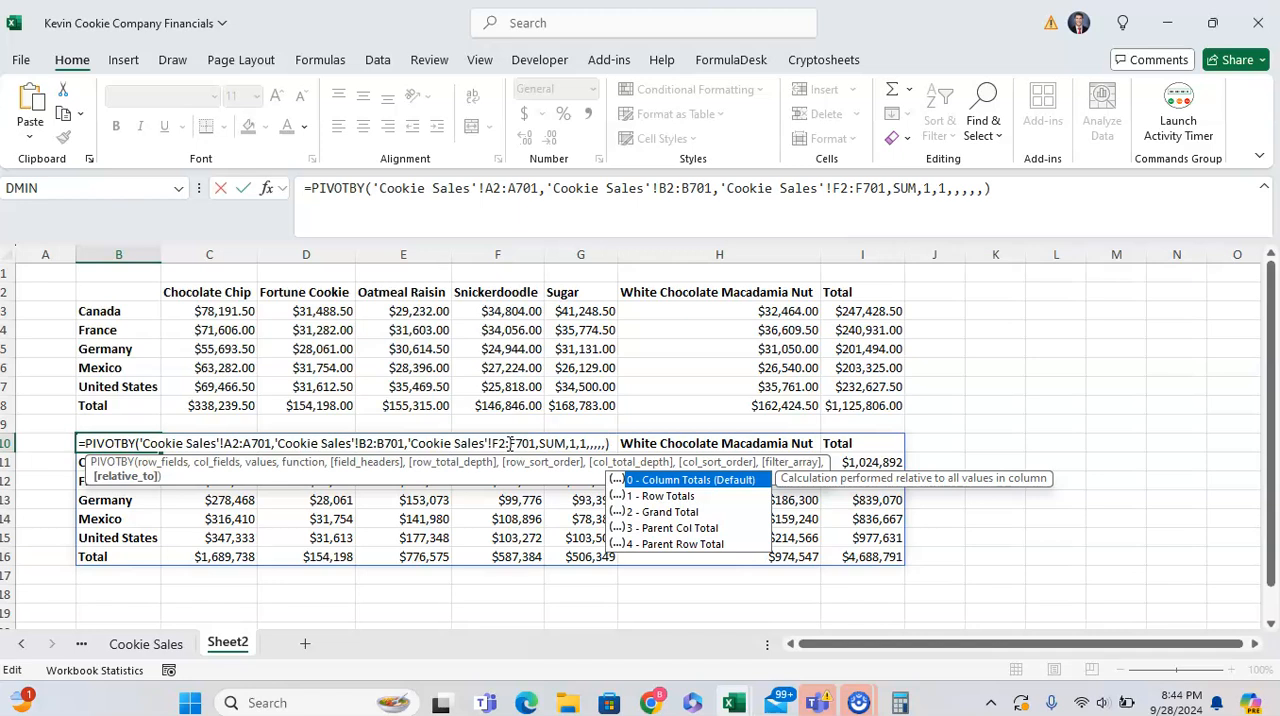
key("BackSpace")
type(",")
key("Escape")
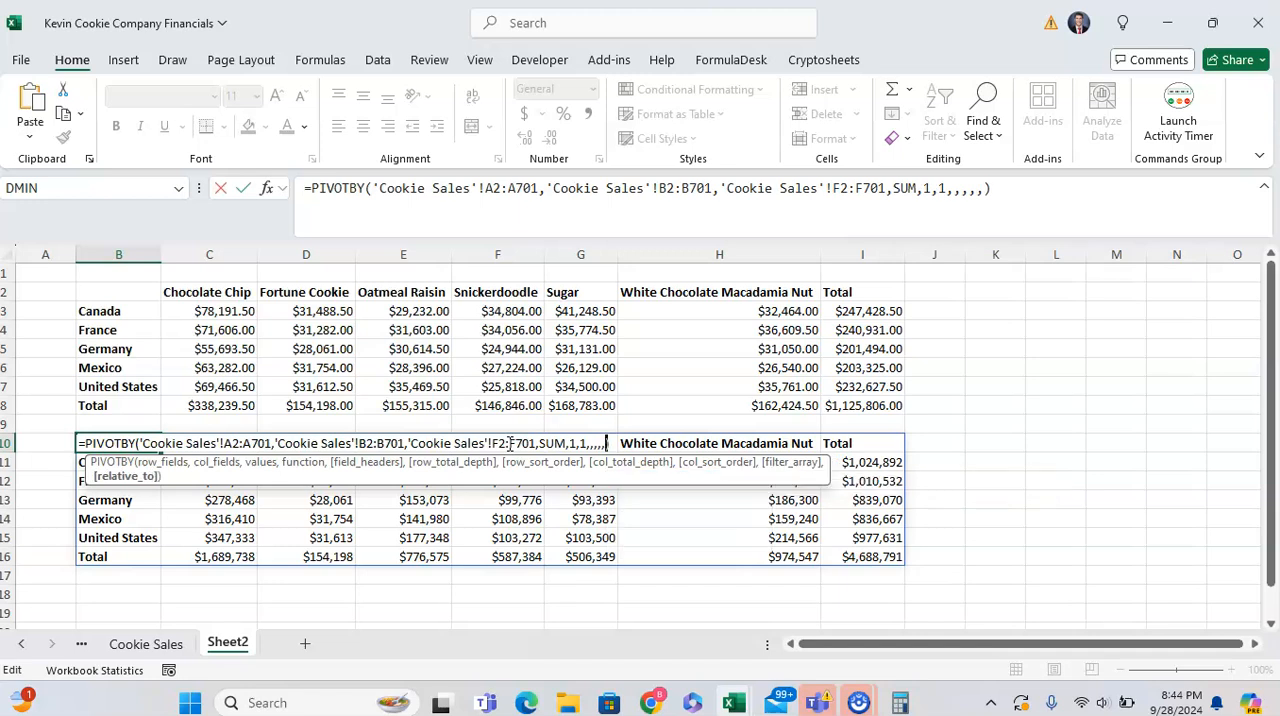
key("Escape")
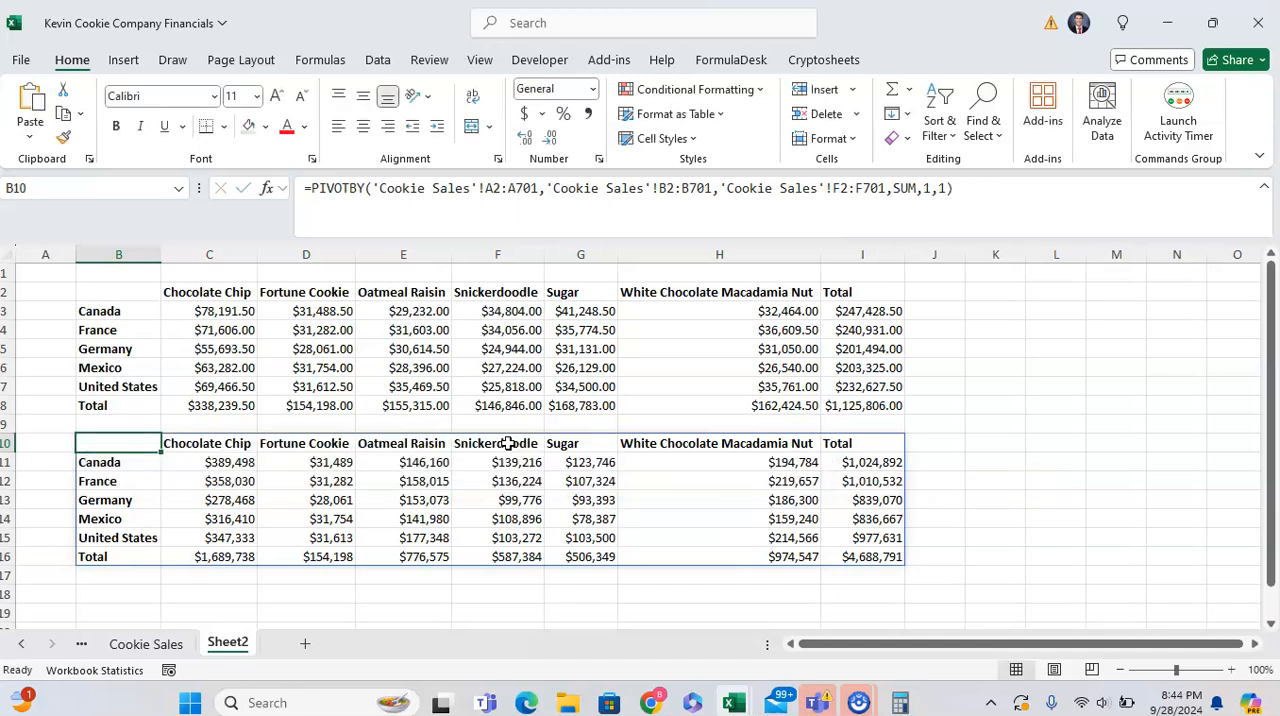
- Start a PIVOTBY formula in B18 with the country column 'Cookie Sales'!A2:A701 as row_fields
key("Down")
key("Down")
key("Down")
key("Down")
key("Down")
key("Down")
key("Down")
key("Down")
key("Down")
key("Up")
key("Up")
key("Up")
key("Up")
key("Up")
key("Down")
key("Down")
key("Down")
key("Down")
key("Down")
key("Up")
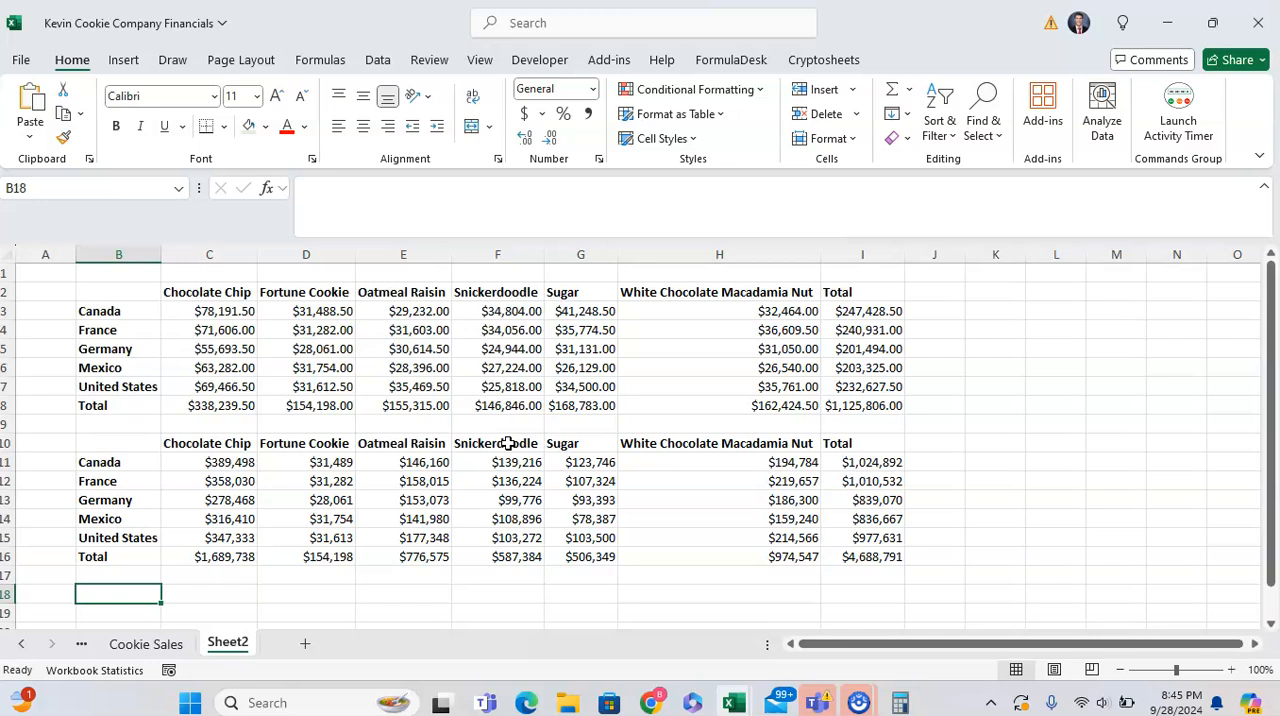
type("=pivot")
key("Tab")
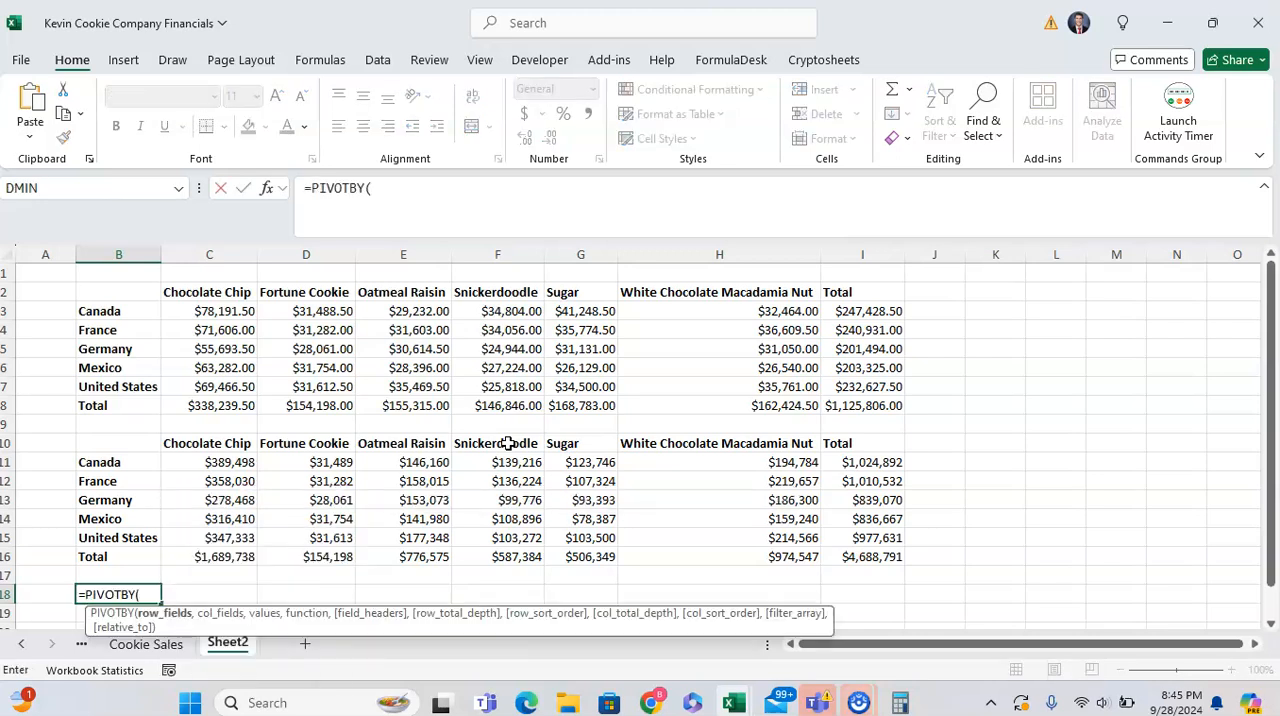
left_click(146, 645)
left_click(105, 374)
key("Up")
key("Up")
key("Up")
key("Up")
key("Up")
key("Up")
key("ctrl+shift+Down")
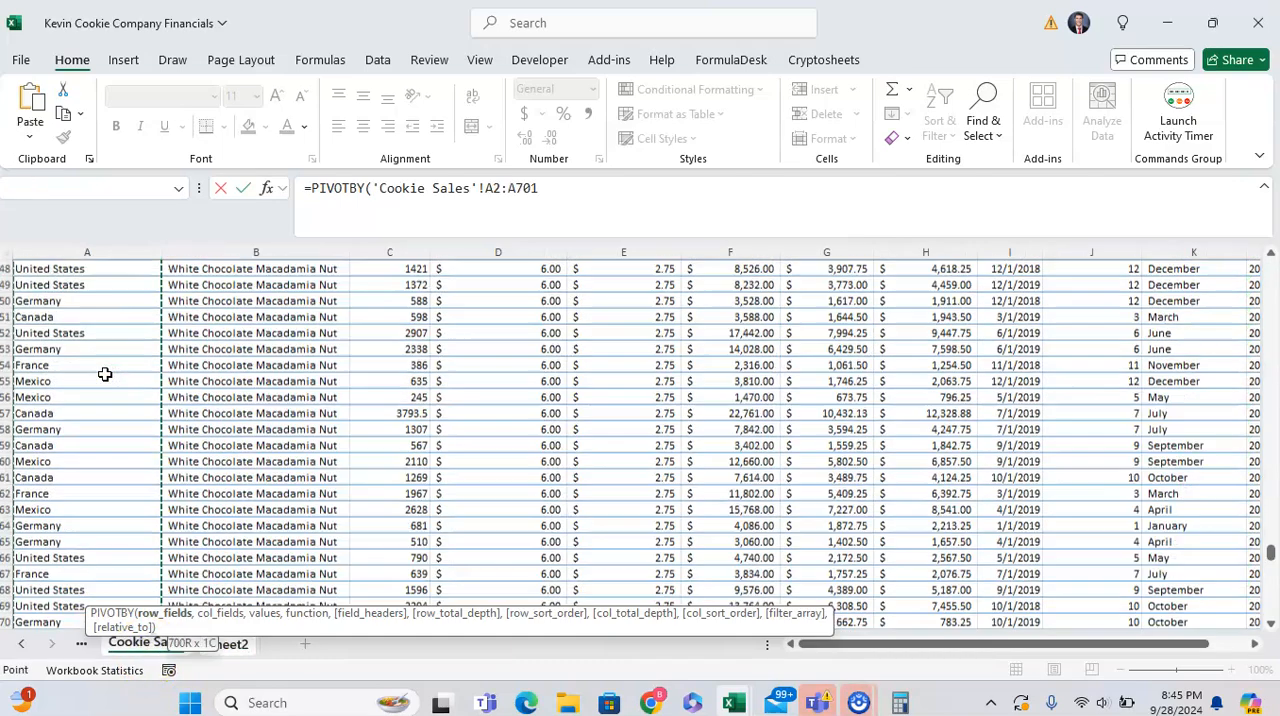
type(",")
- Use the product column 'Cookie Sales'!B2:B701 as the formula's col_fields
key("Up")
key("Right")
key("ctrl+Up")
key("ctrl+shift+Down")
type(",")
- Add 'Cookie Sales'!F2:F701 as the values and SUM as the function, and enter the PIVOTBY formula in B18
key("ctrl+Home")
key("Down")
key("Right")
key("Right")
key("Right")
key("Right")
key("Right")
key("ctrl+shift+Down")
type(",SUM")
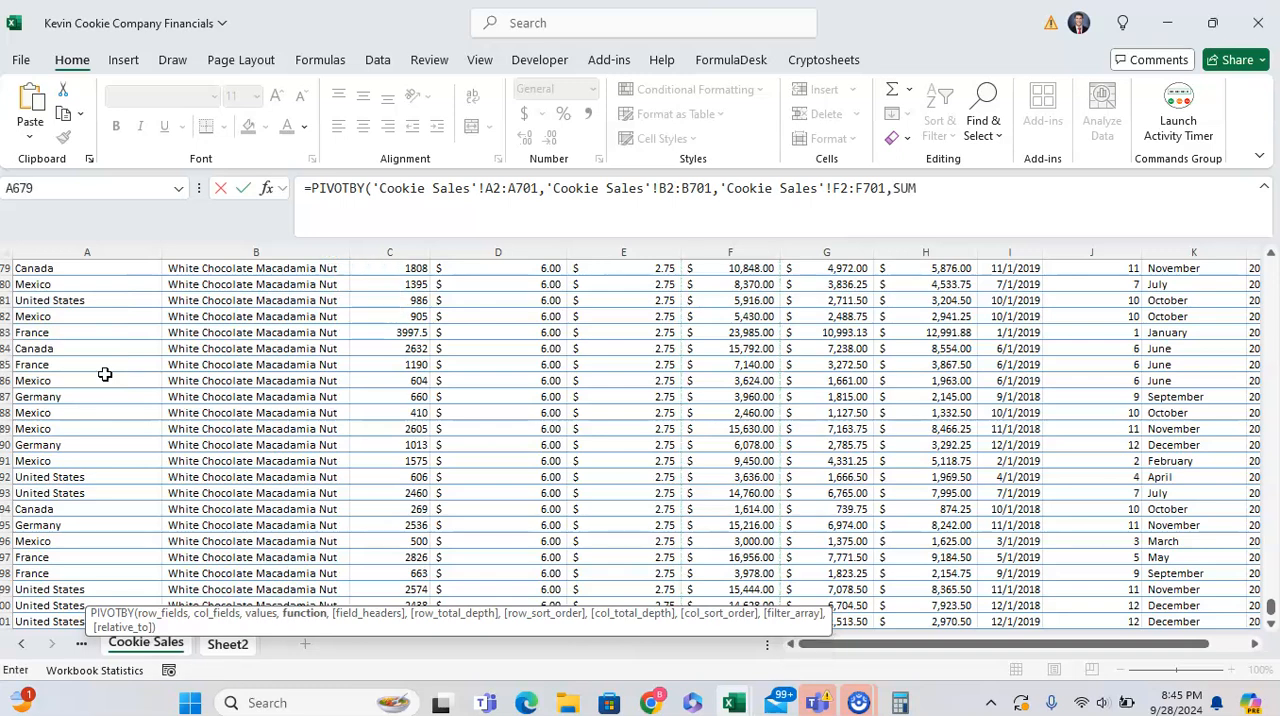
key("Return")
key("Up")
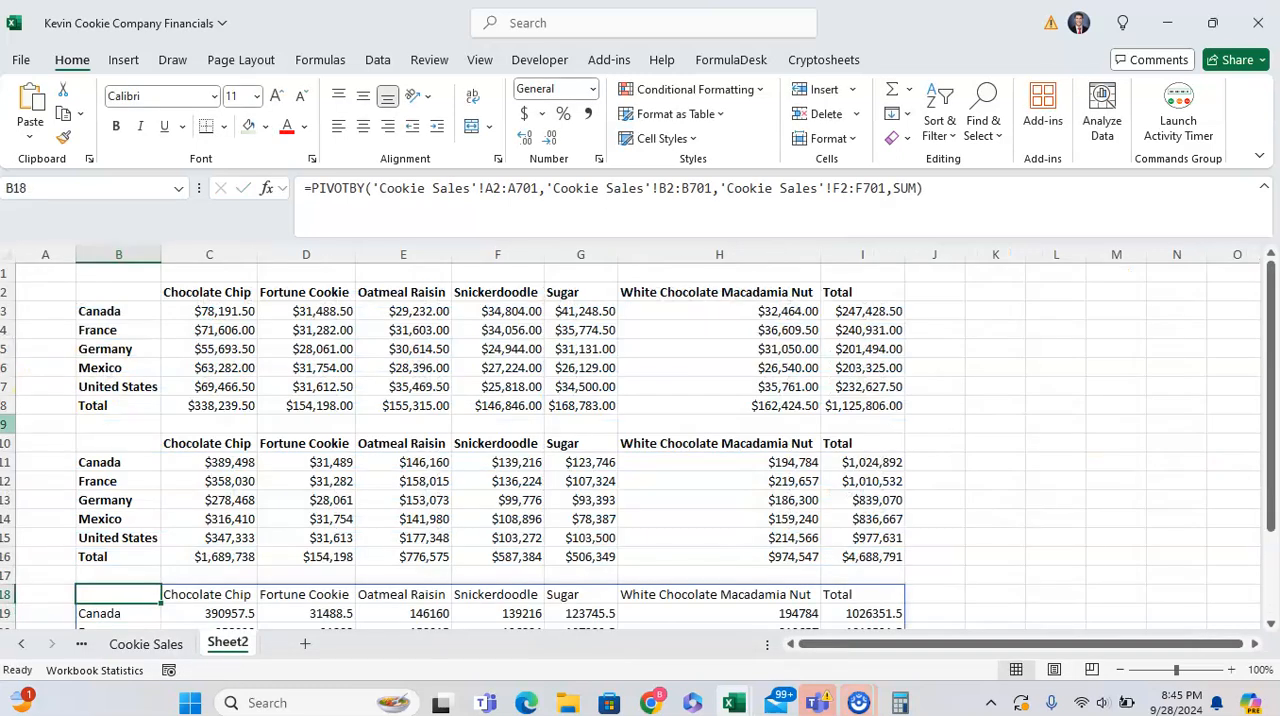
- Apply the List 3 AutoFormat style to the whole pivot in B18:I24
scroll(211, 502, "down", 5)
scroll(211, 502, "up", 1)
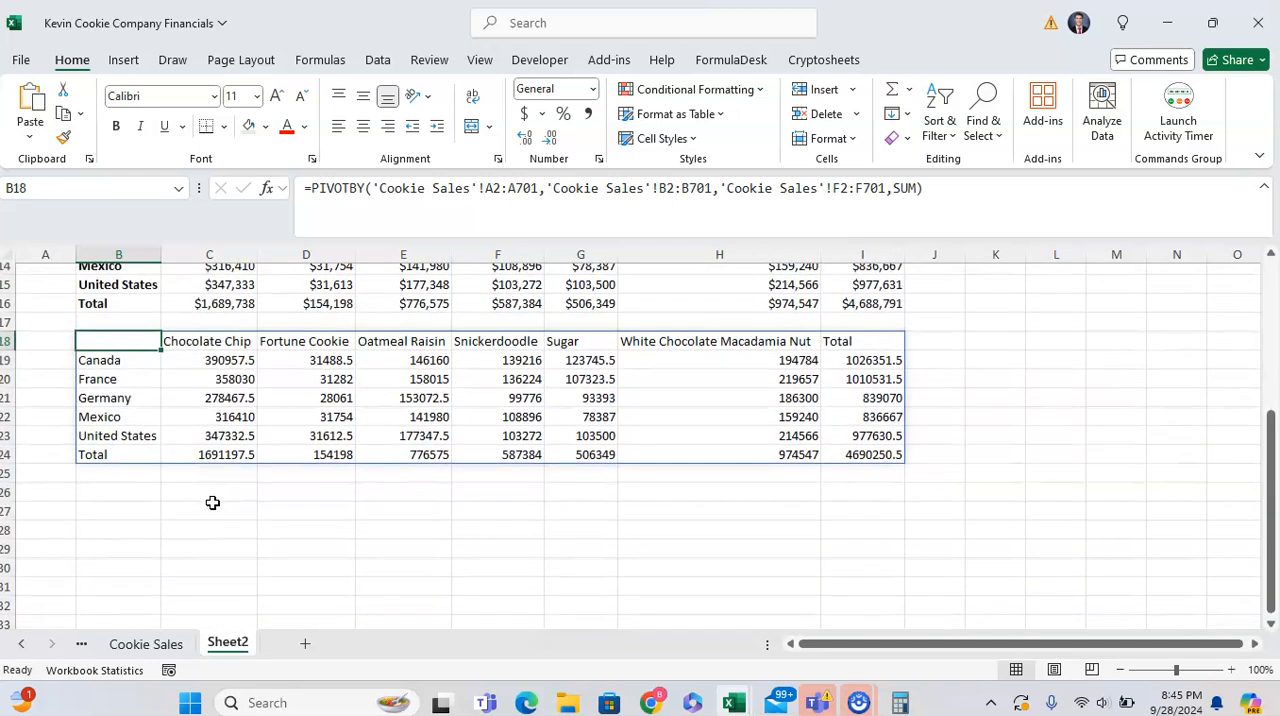
key("ctrl+a")
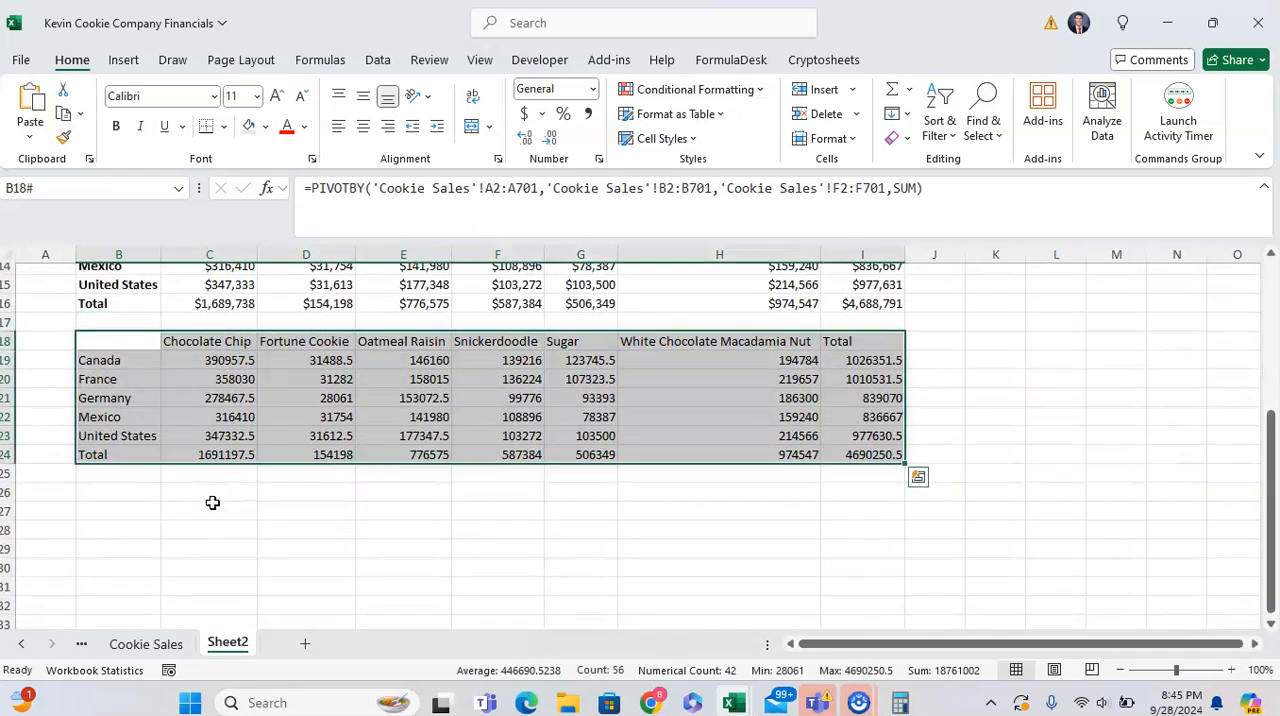
key("alt+o")
key("a")
key("Down")
key("Down")
key("Down")
key("Down")
key("Down")
key("Down")
key("Down")
key("Down")
key("Down")
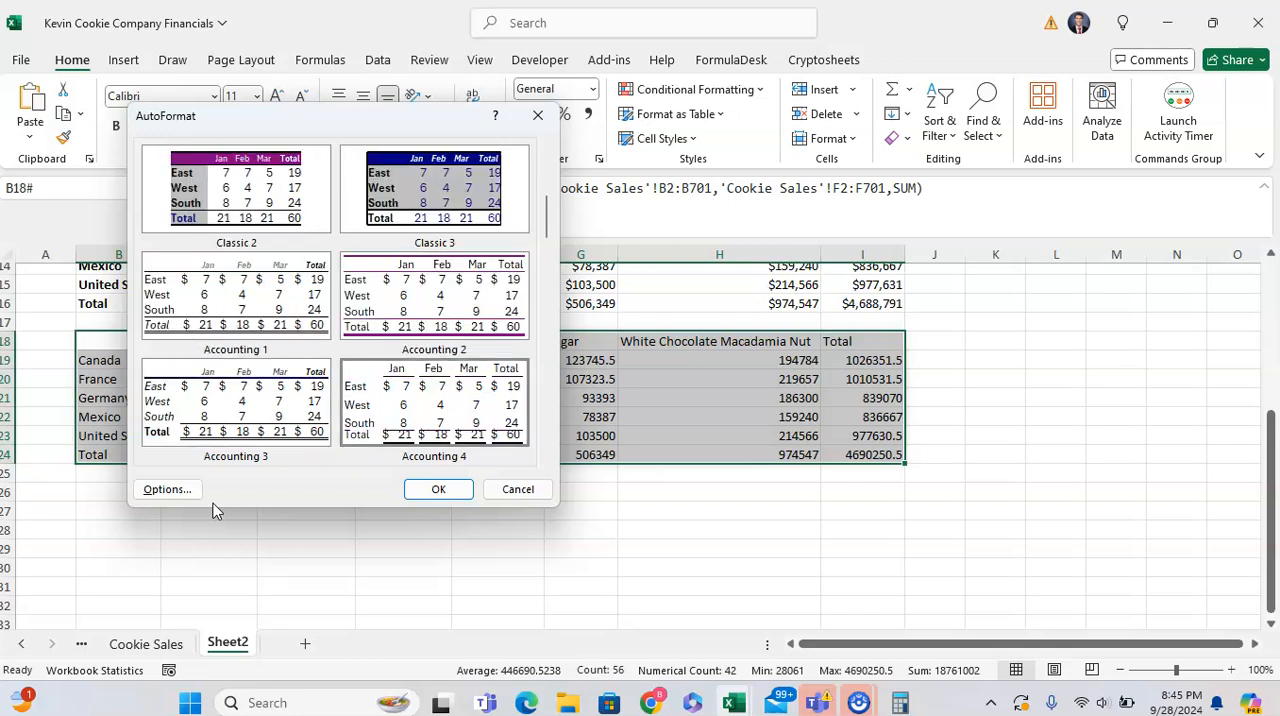
key("Down")
key("Down")
key("Down")
key("Down")
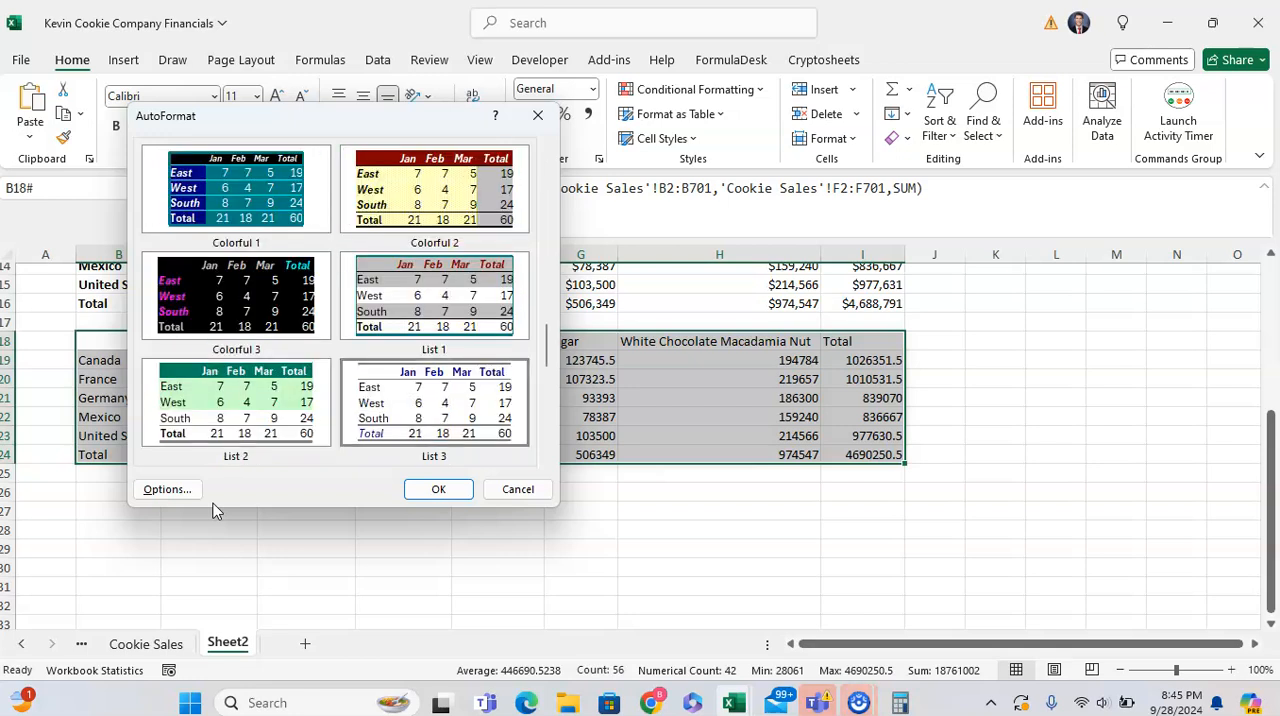
key("Return")
key("Right")
key("Left")
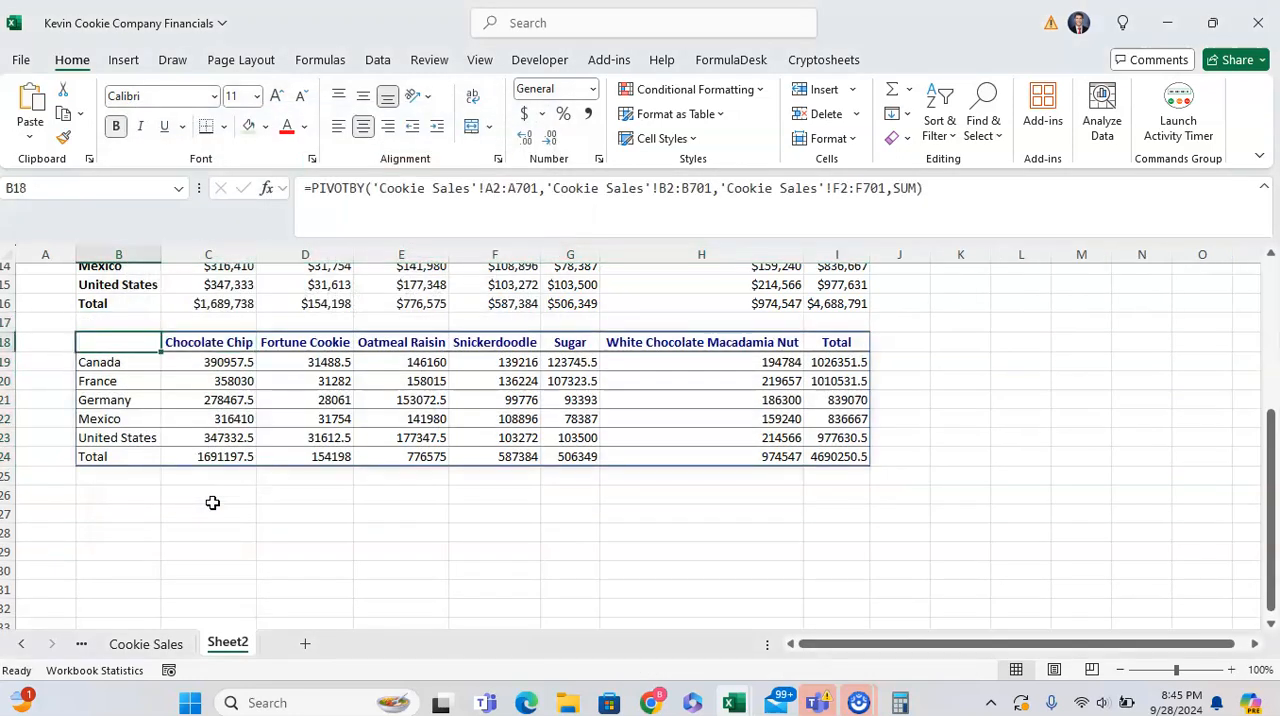
key("ctrl+a")
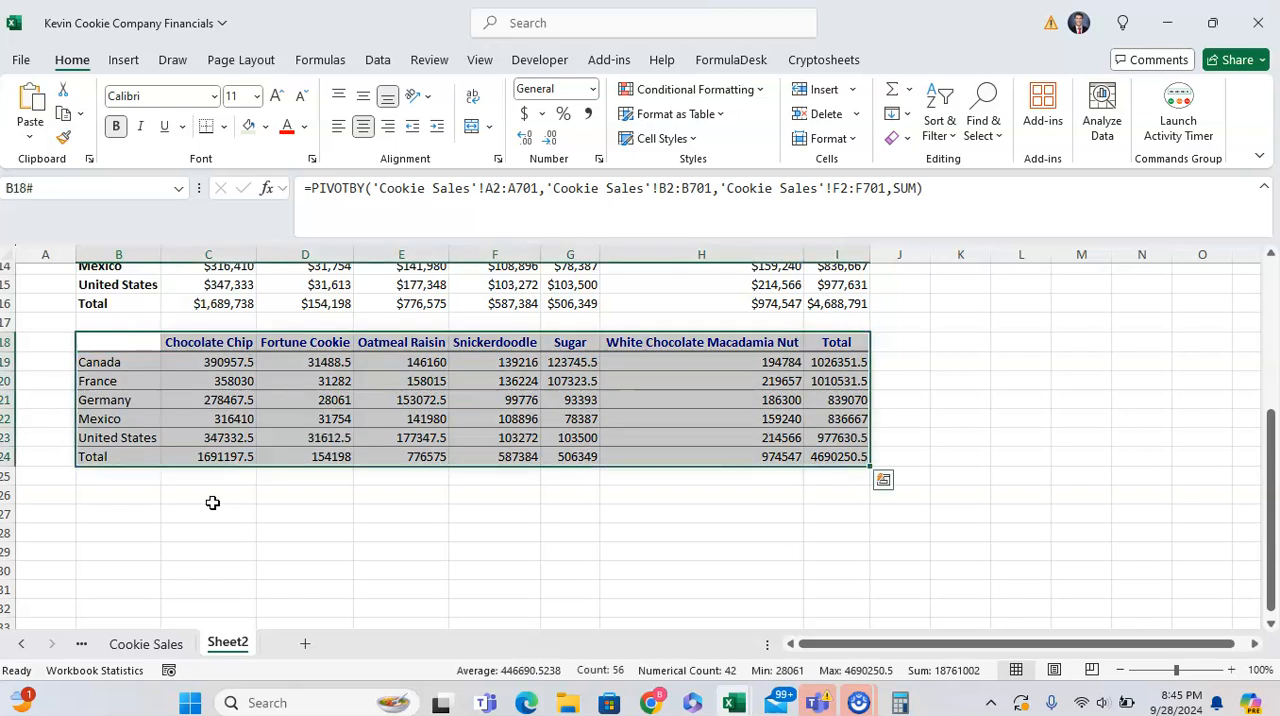
key("alt")
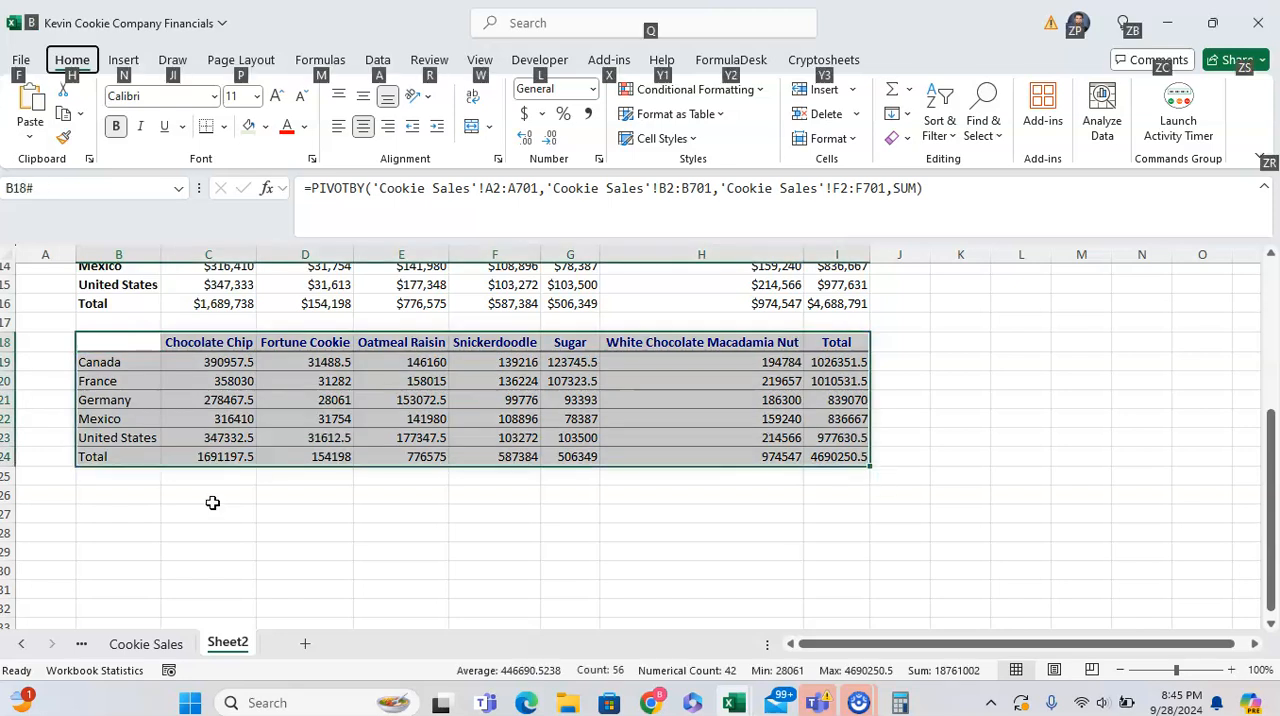
key("o")
key("a")
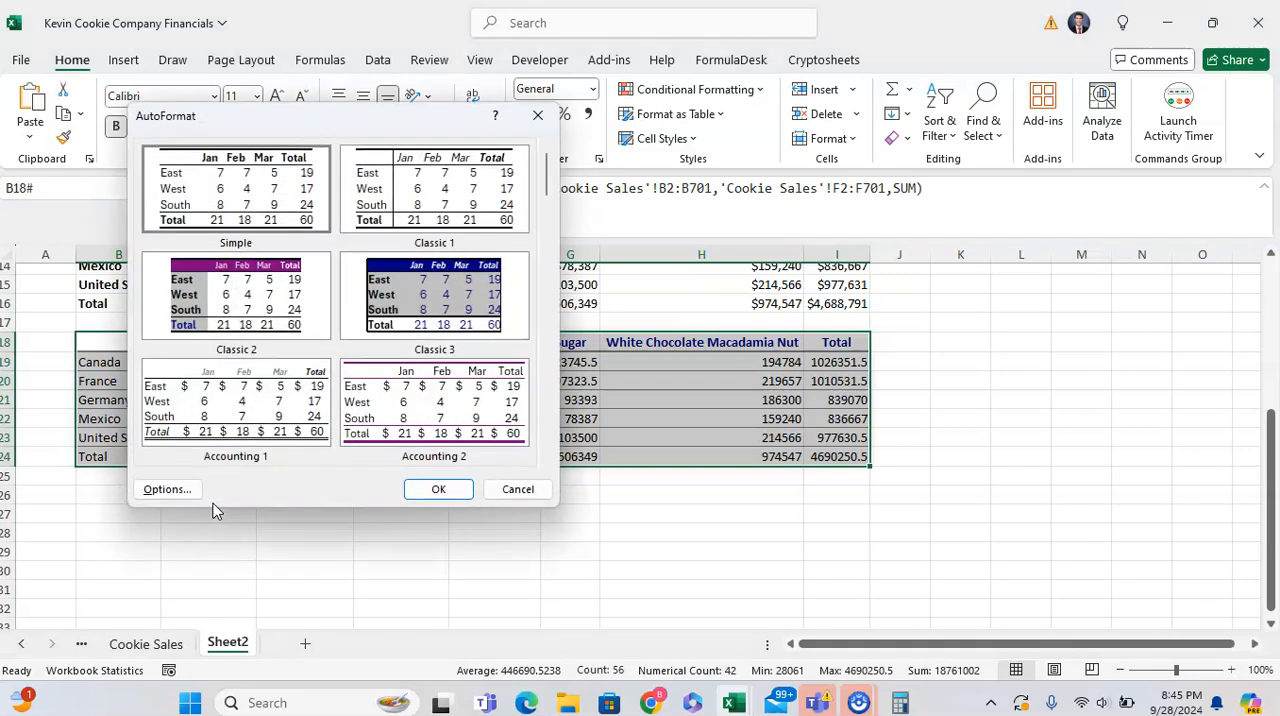
key("c")
key("a")
key("Escape")
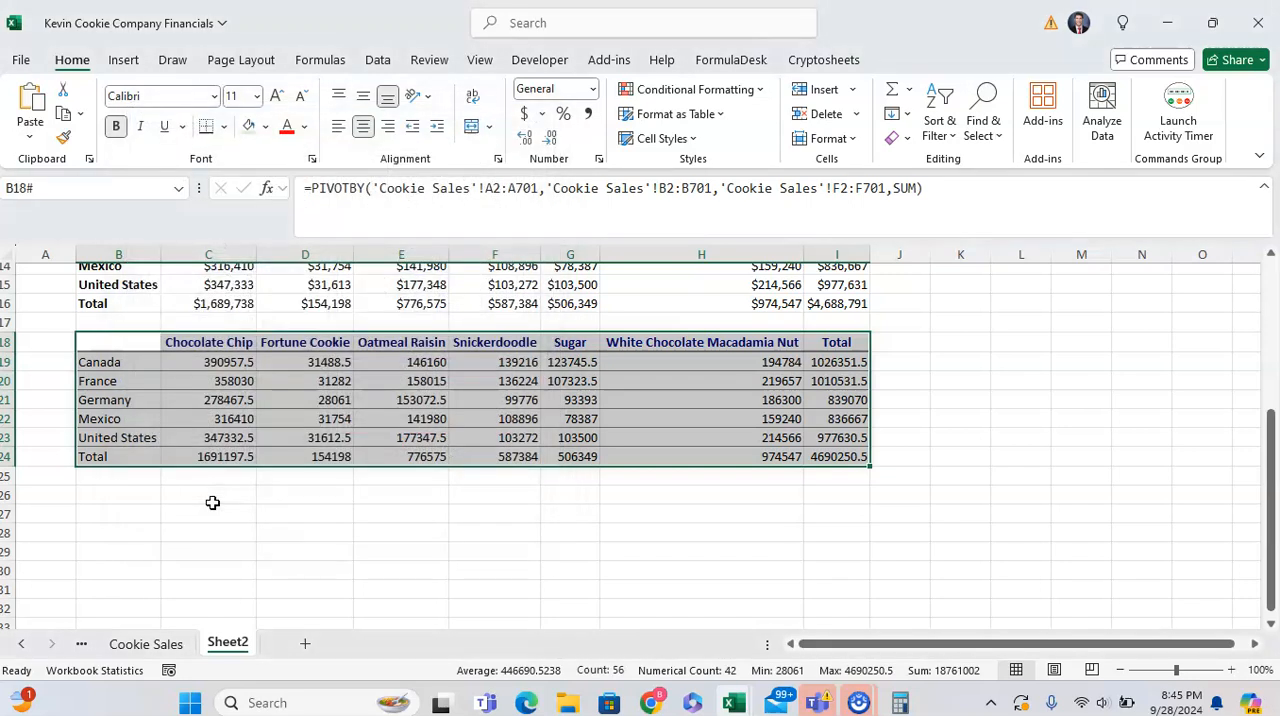
- Try to select the label and value ranges within the pivot in B18:I24
key("Up")
key("Down")
key("Down")
key("Right")
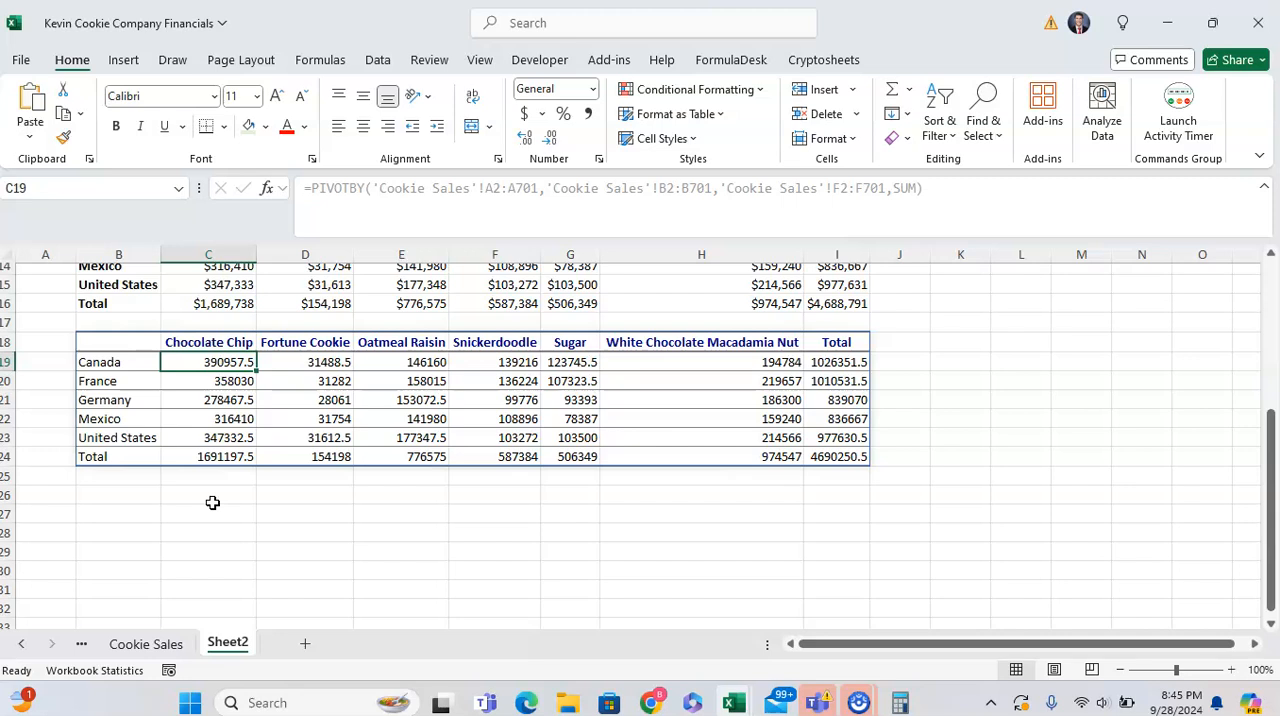
key("ctrl+shift+Down")
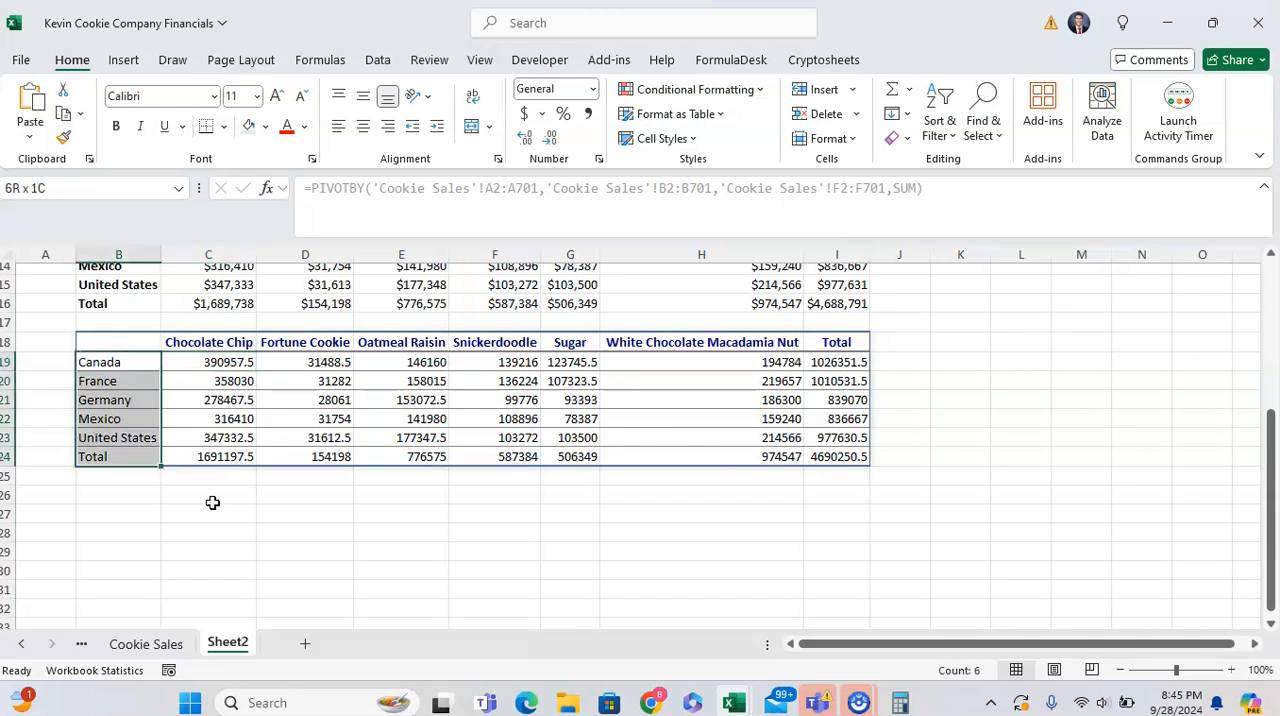
key("ctrl+shift+Up")
key("ctrl+shift+Right")
key("ctrl+shift+Down")
key("Up")
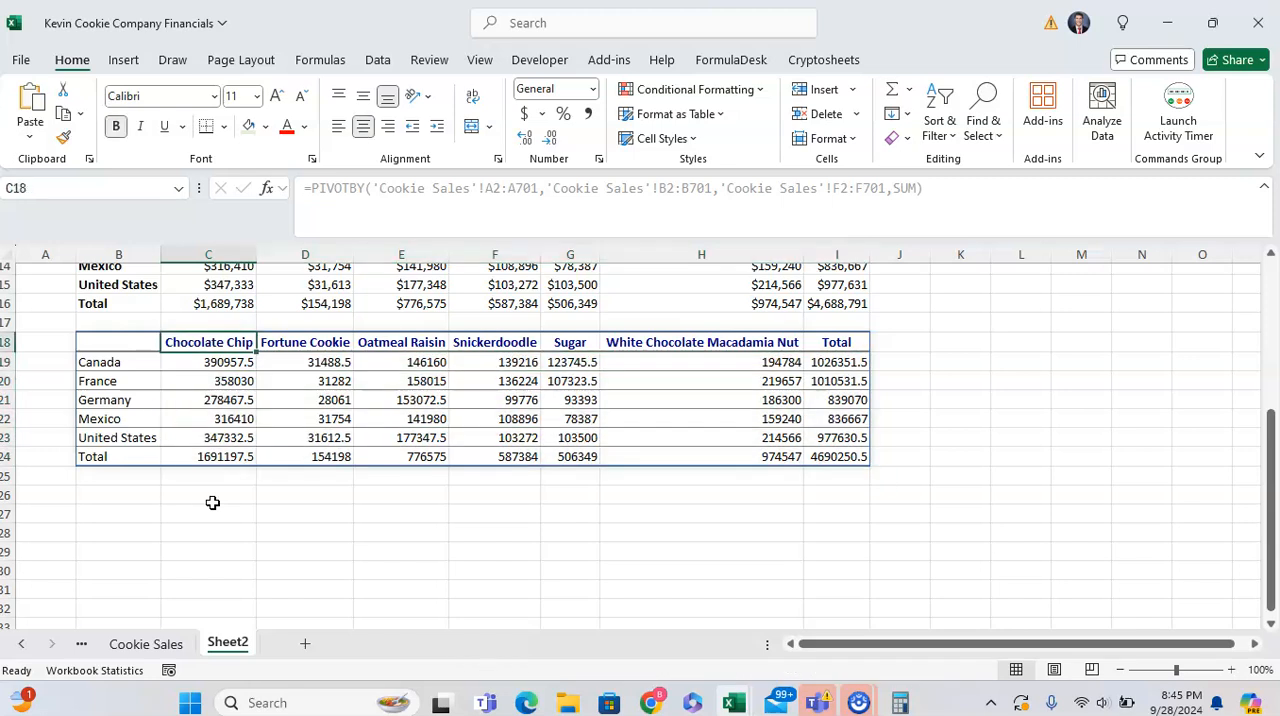